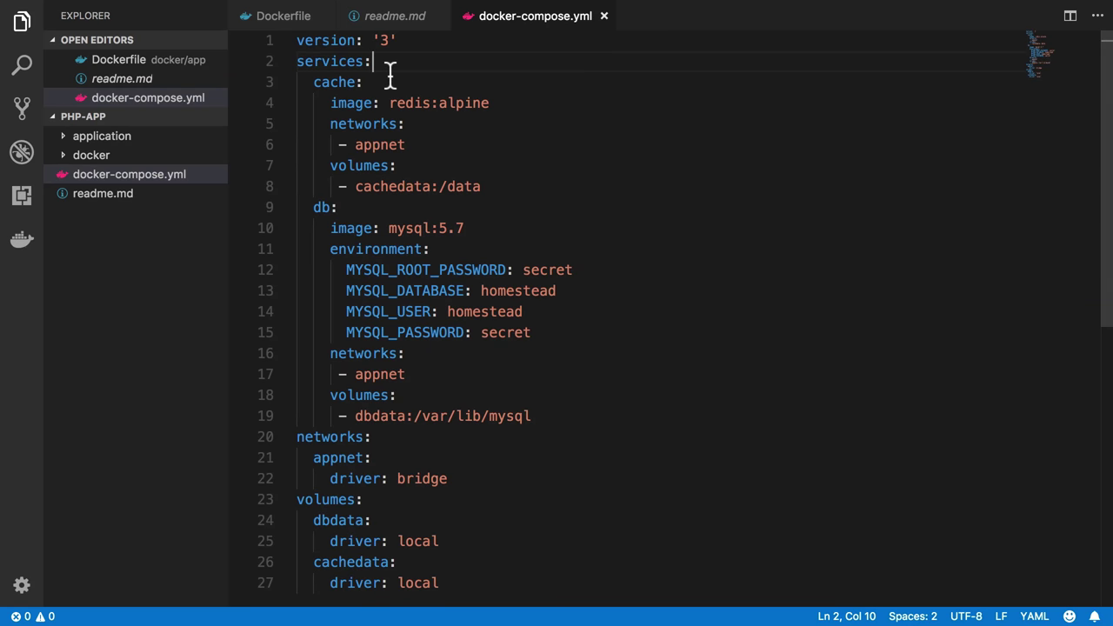
Add an 'app:' service line under services in docker-compose.yml and start its indented key line
key("Return")
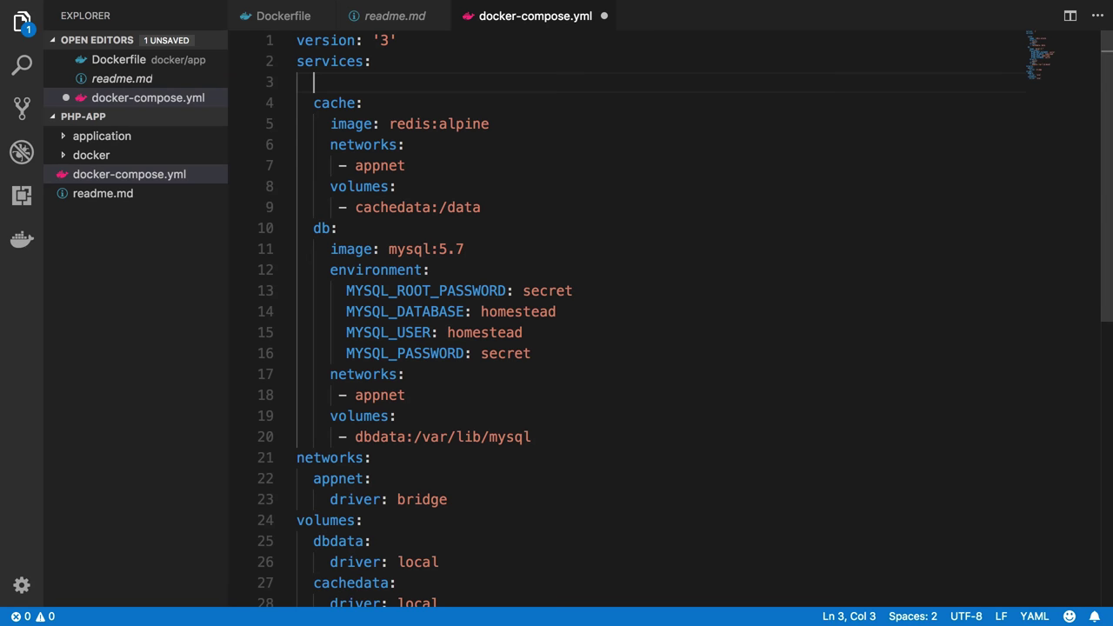
type("app:")
key("Return")
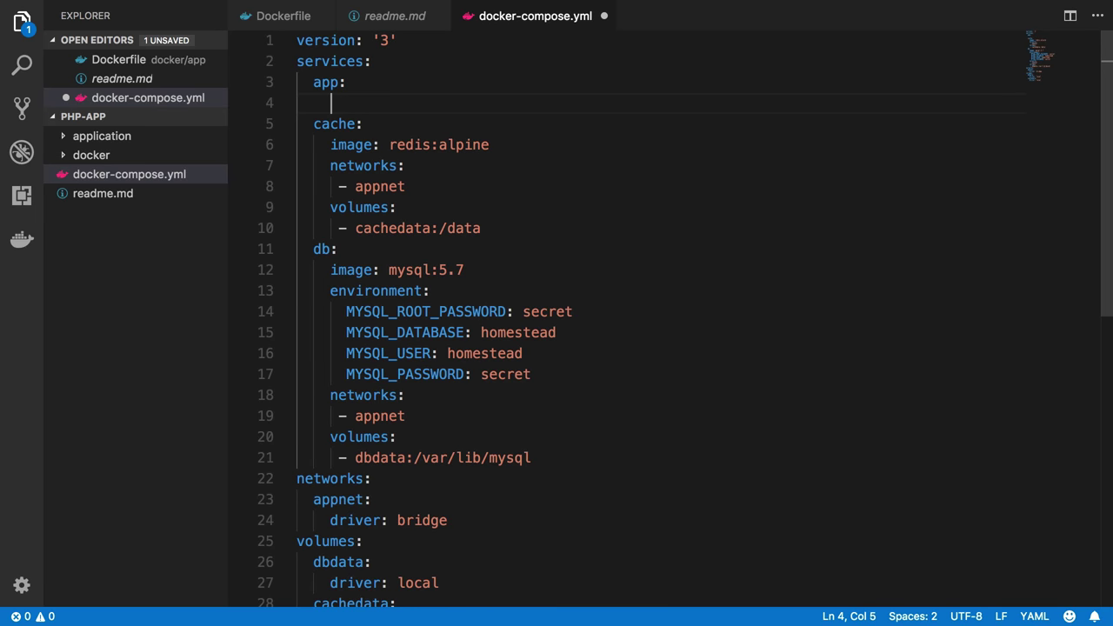
Type the app's 'image:' key, run 'docker image ls' in Terminal, and select 'shippingdocker/app'
type("image:")
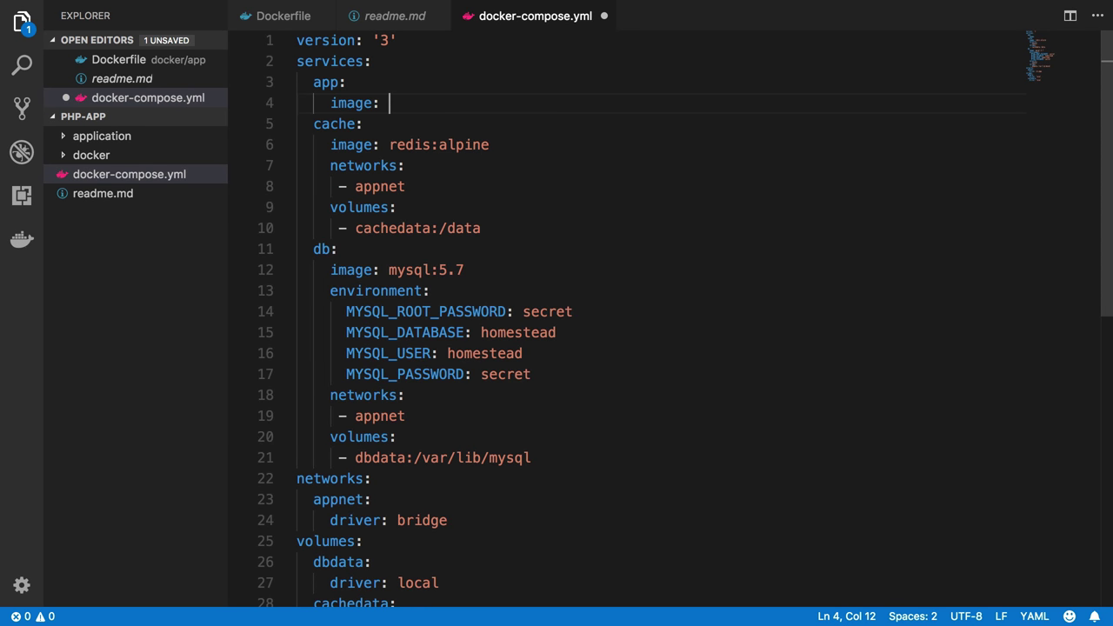
key("super+Tab")
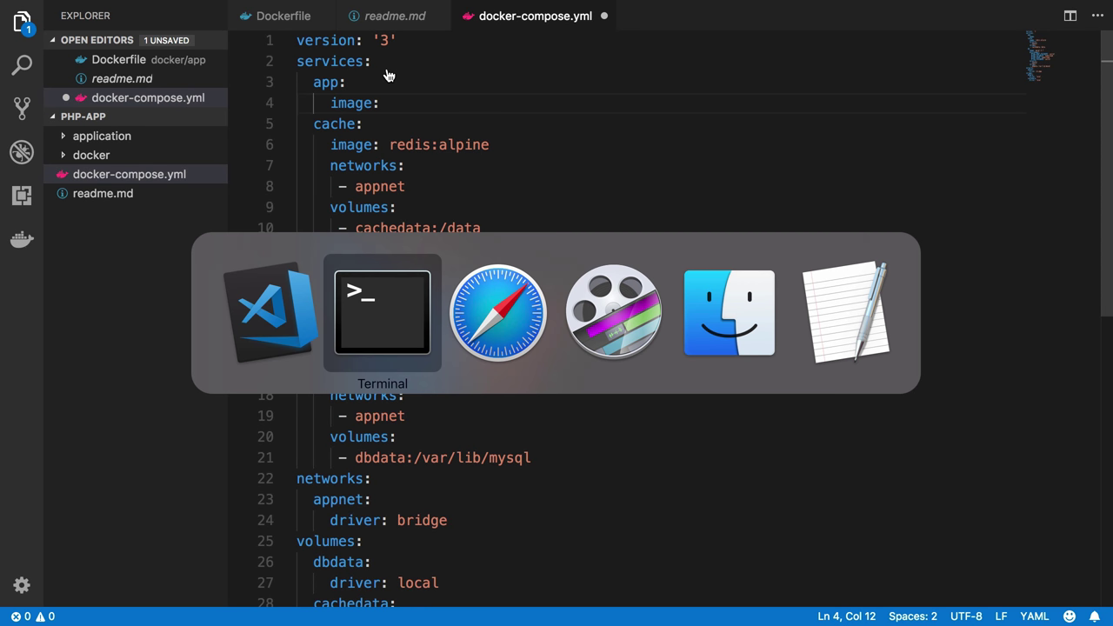
type("docke image ls")
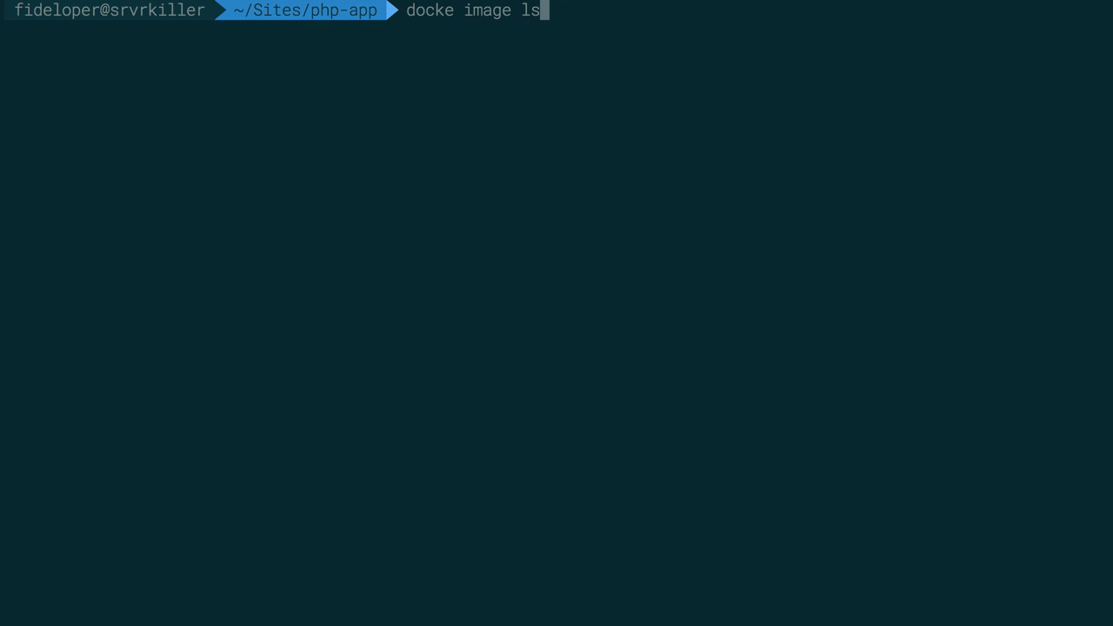
key("Left")
key("Left")
key("Left")
key("Left")
key("Left")
key("Left")
key("Left")
key("Left")
key("Left")
type("r")
key("Return")
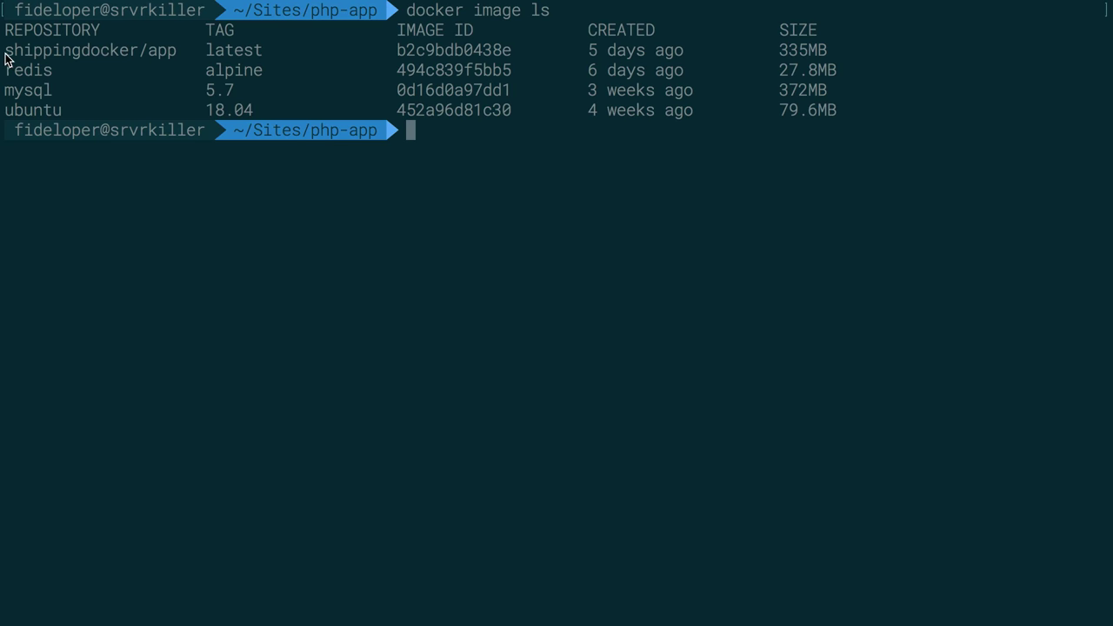
left_click_drag(5, 50, 178, 52)
key("super+c")
key("ctrl+Left")
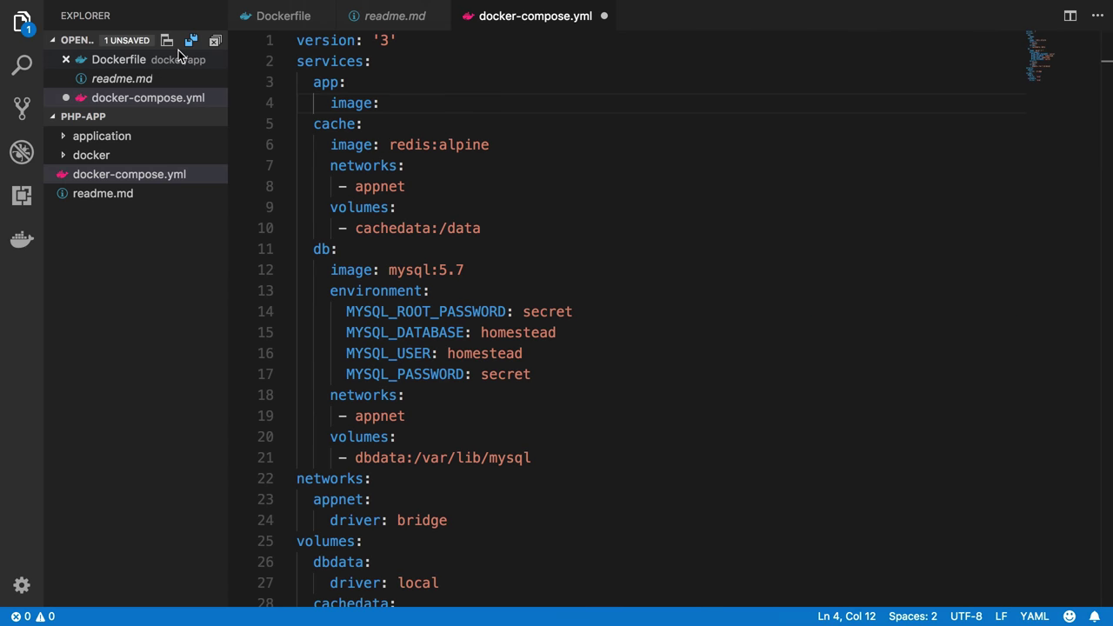
Set the app service image to 'shippingdocker/app:latest'
key("super+v")
type(":latest")
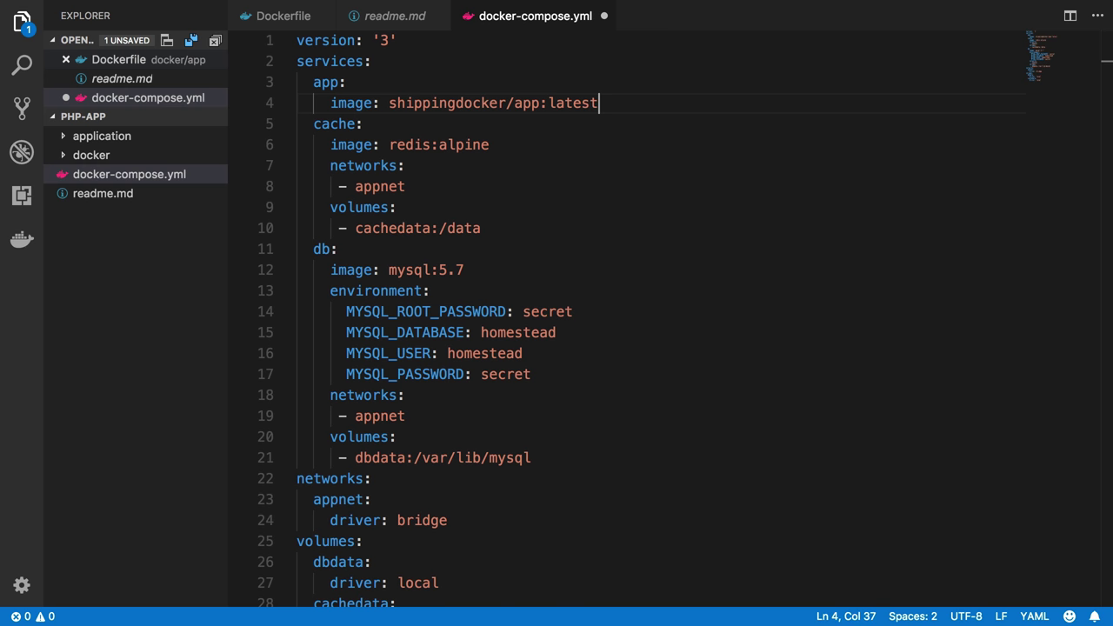
key("Return")
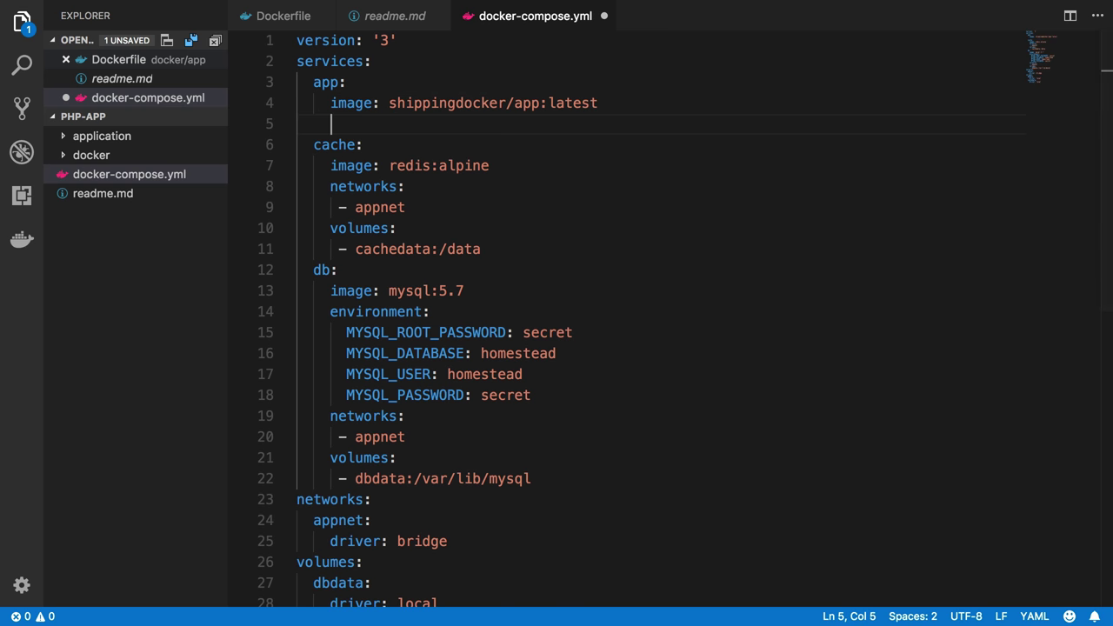
Copy the cache service's appnet networks block into the app service
left_click(330, 188)
left_click(420, 209, "shift")
key("ctrl+c")
left_click(348, 123)
key("ctrl+v")
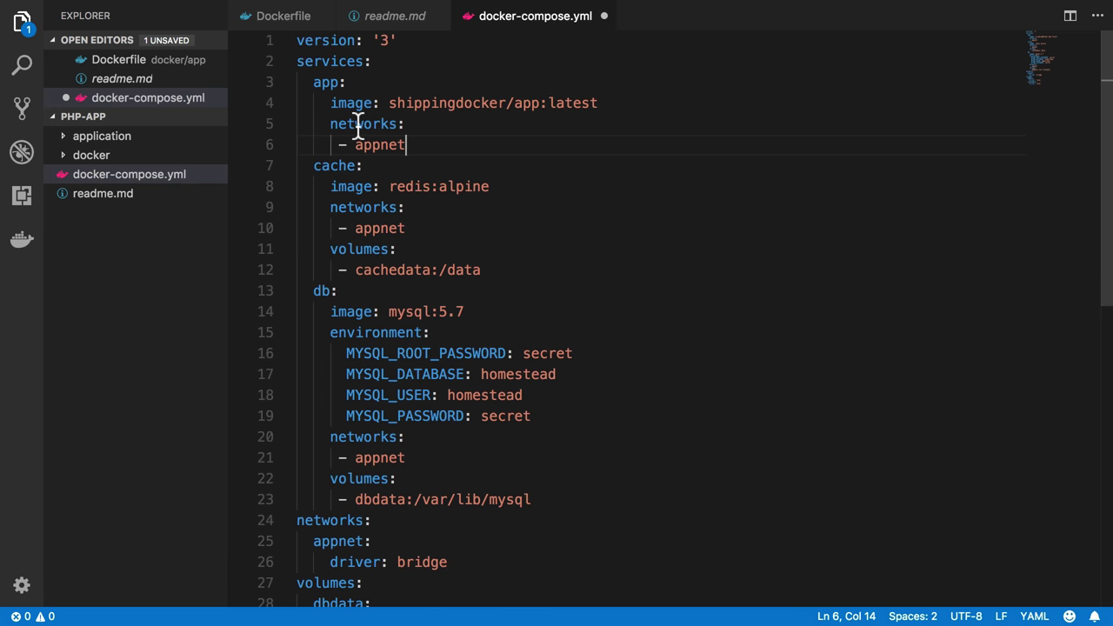
key("Return")
key("BackSpace")
Add a volumes entry '- ./application:/var/www/html' to the app service
type("volumes:")
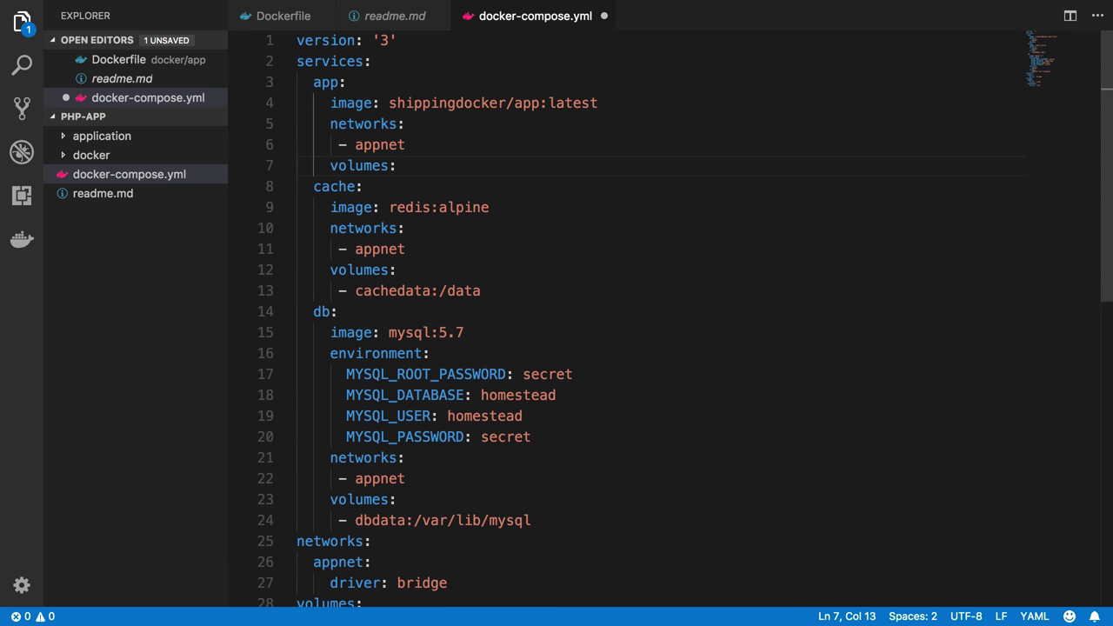
key("Return")
type("- ")
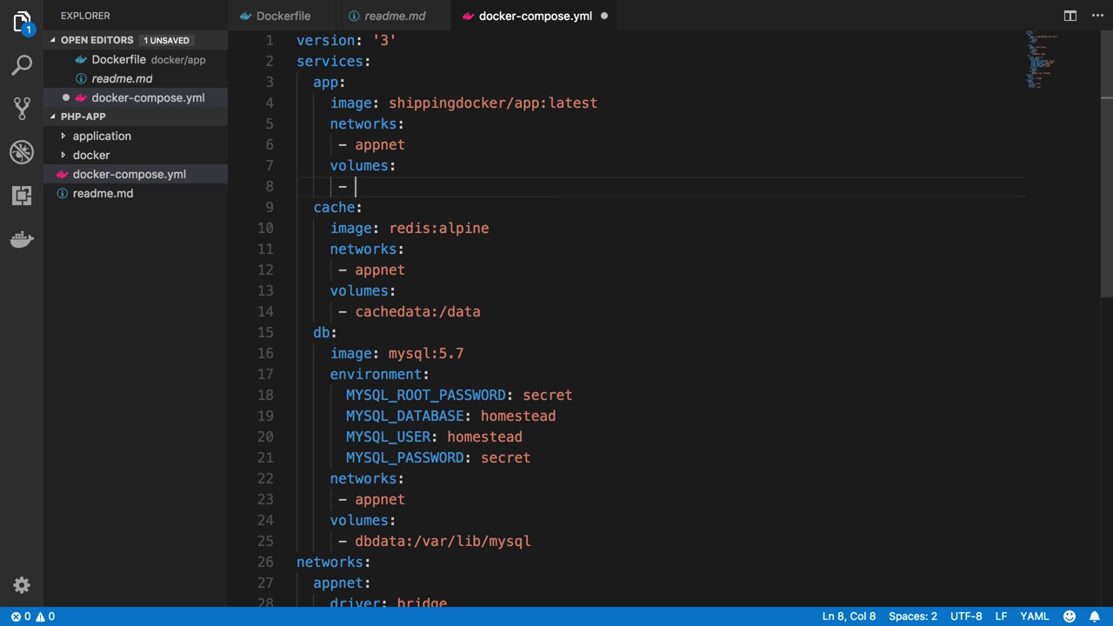
type("./")
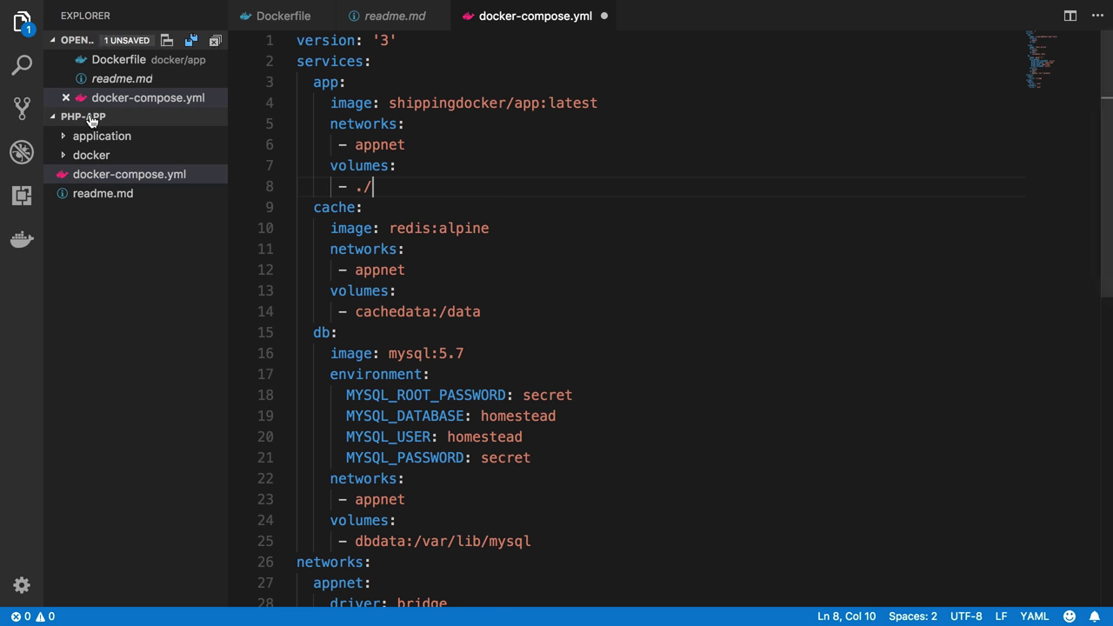
type("applicatino")
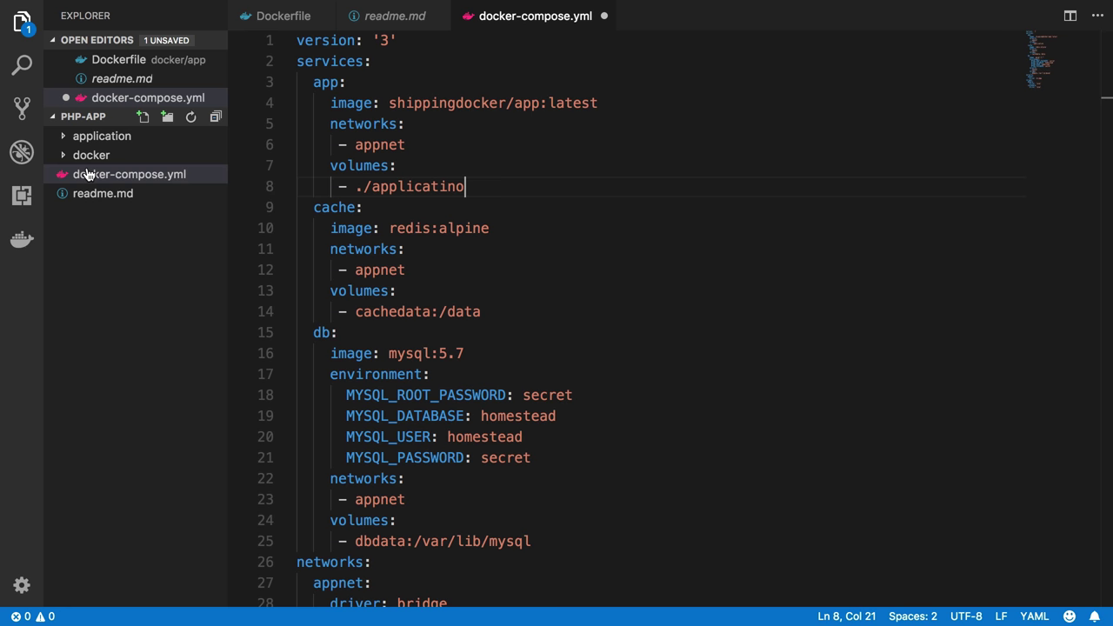
key("BackSpace")
key("BackSpace")
type("on:/var/www")
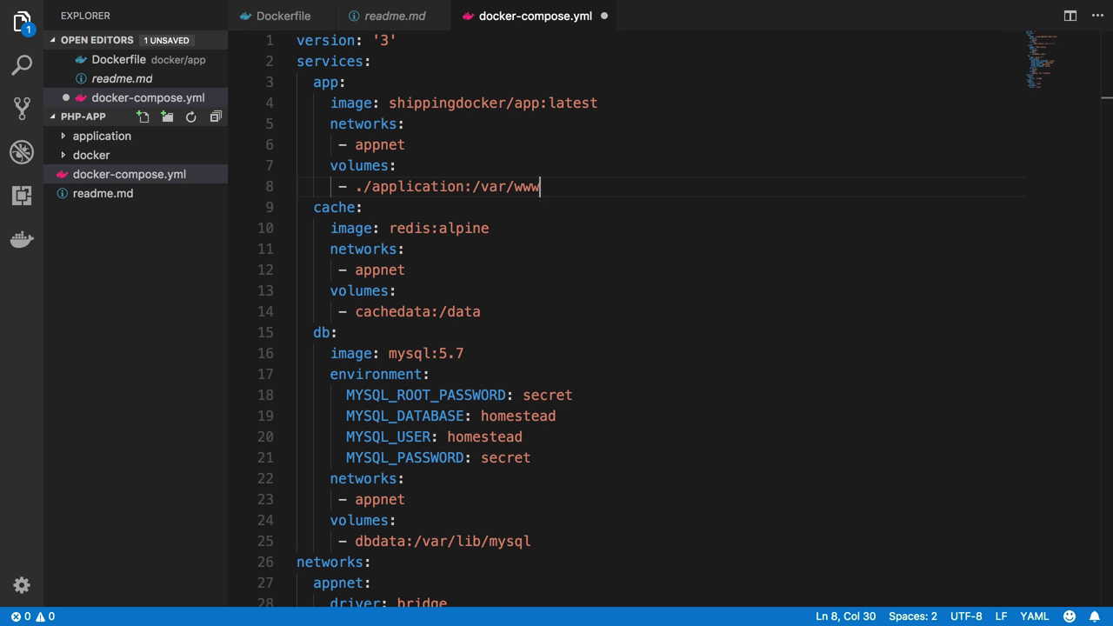
type("/html")
key("super+Tab")
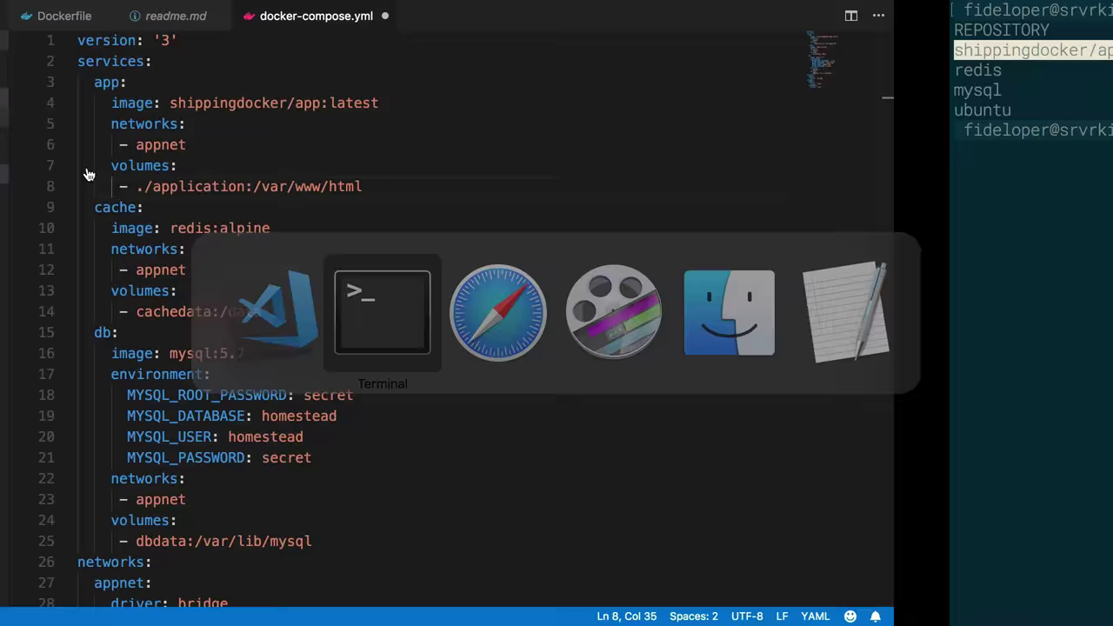
Recall the earlier docker run command in Terminal and mark 'application' in its mount path
type("docker run")
key("super+v")
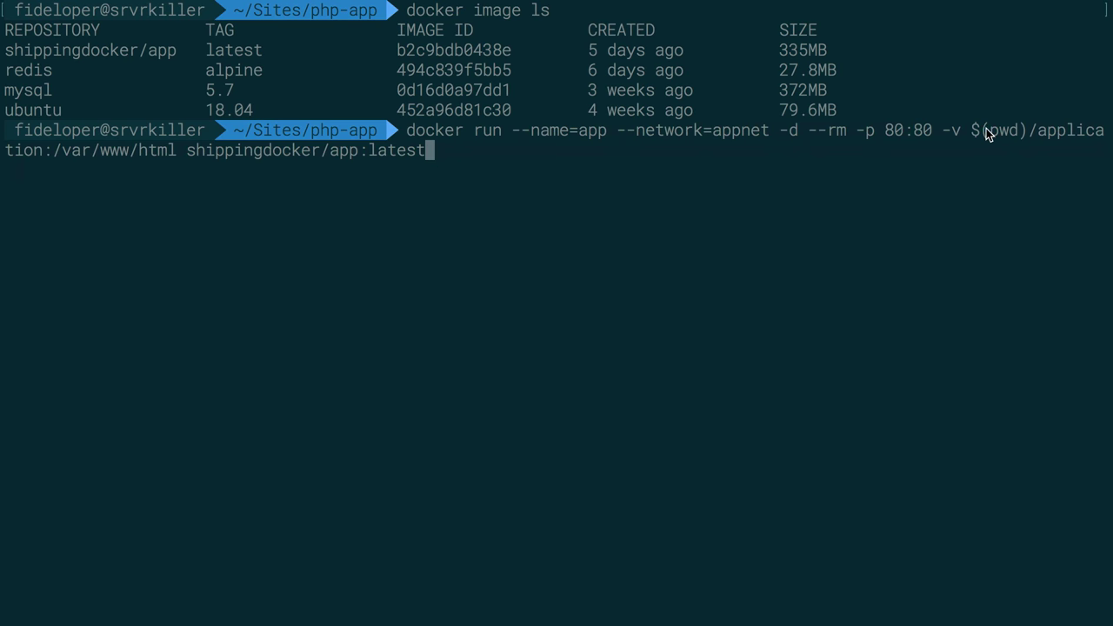
double_click(1070, 138)
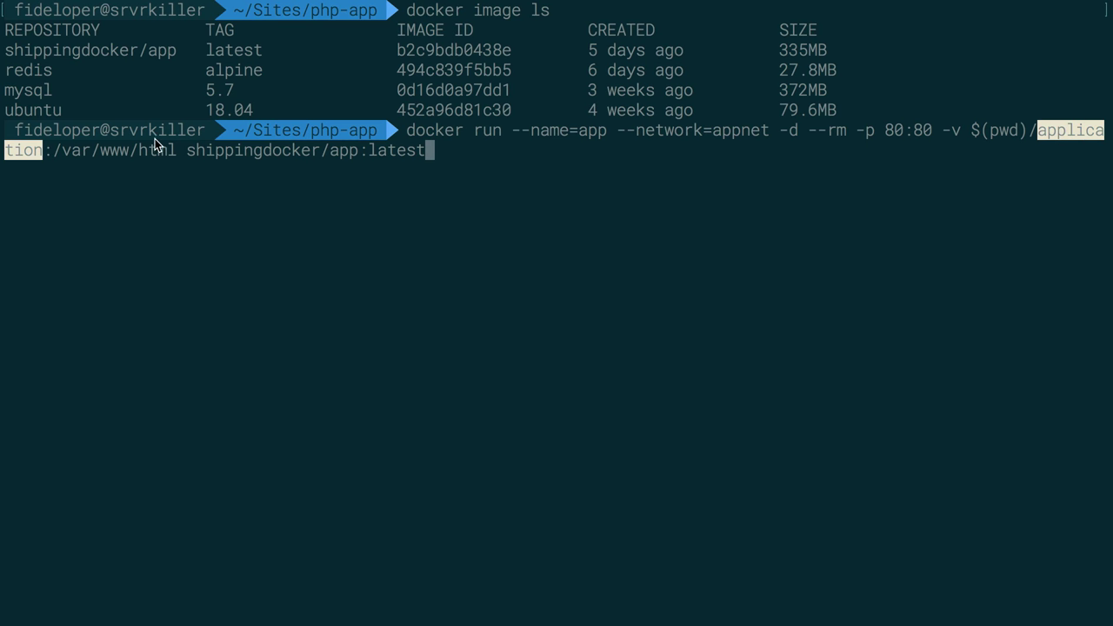
key("super+Tab")
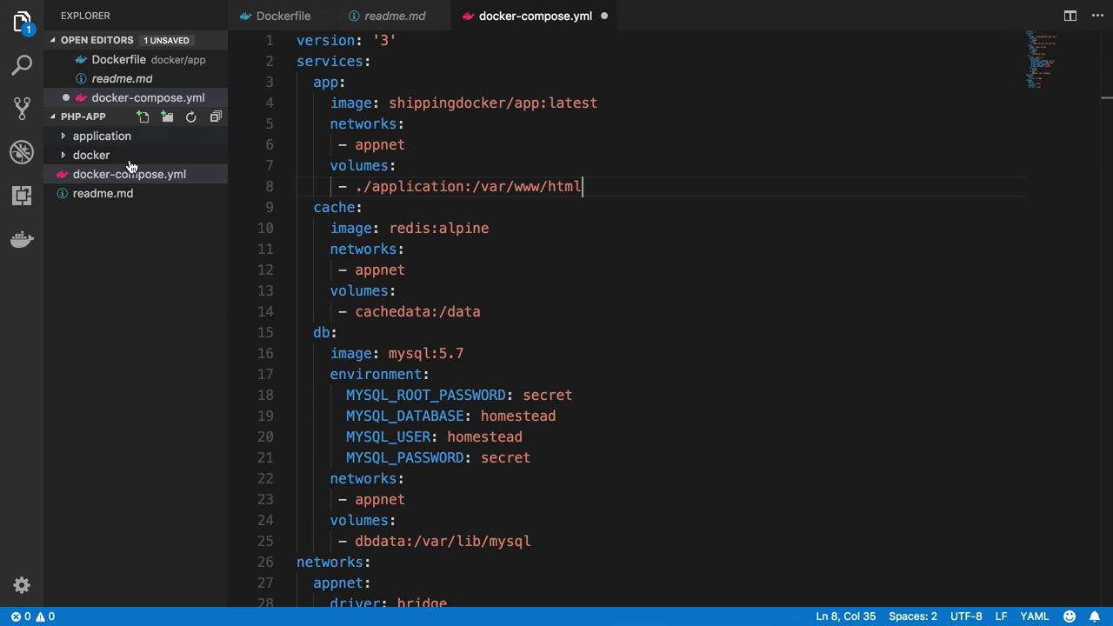
left_click_drag(353, 189, 586, 186)
left_click(587, 188)
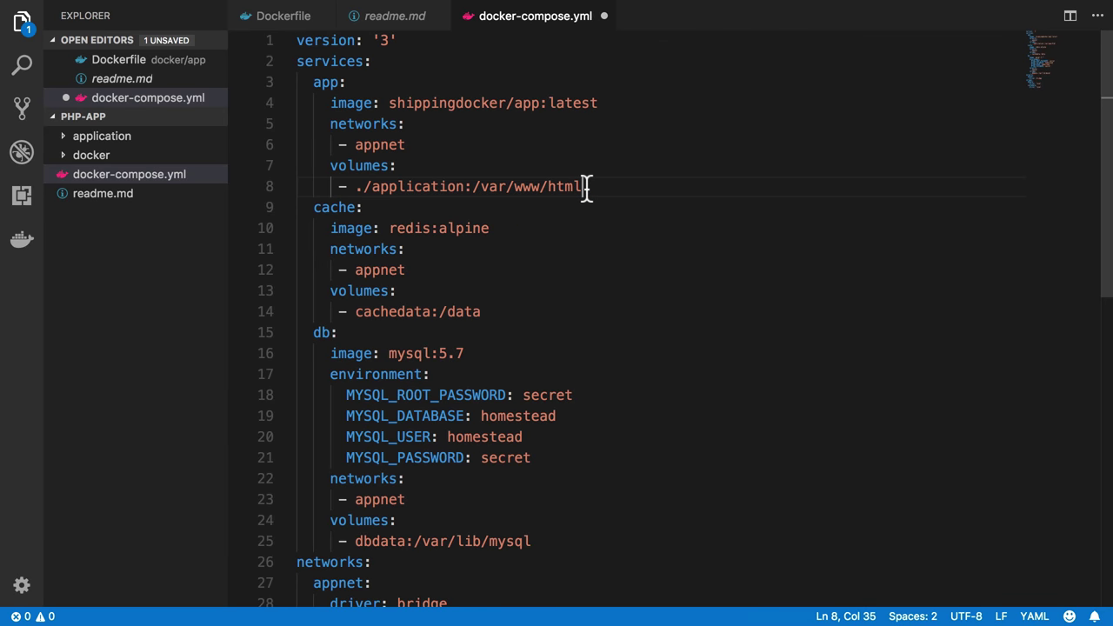
left_click(404, 195)
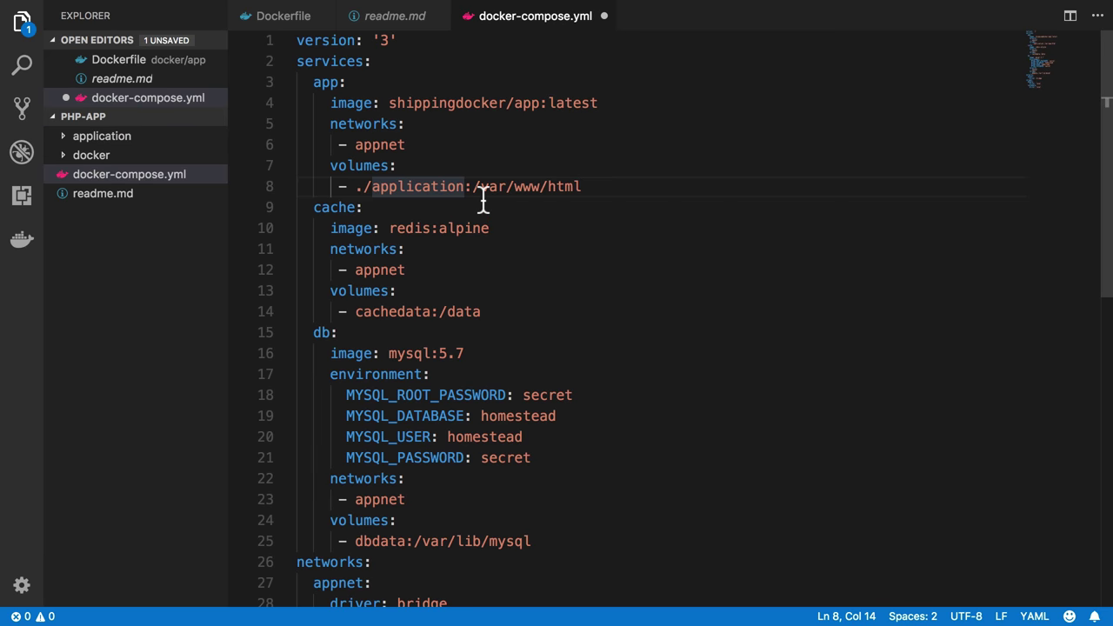
left_click(609, 187)
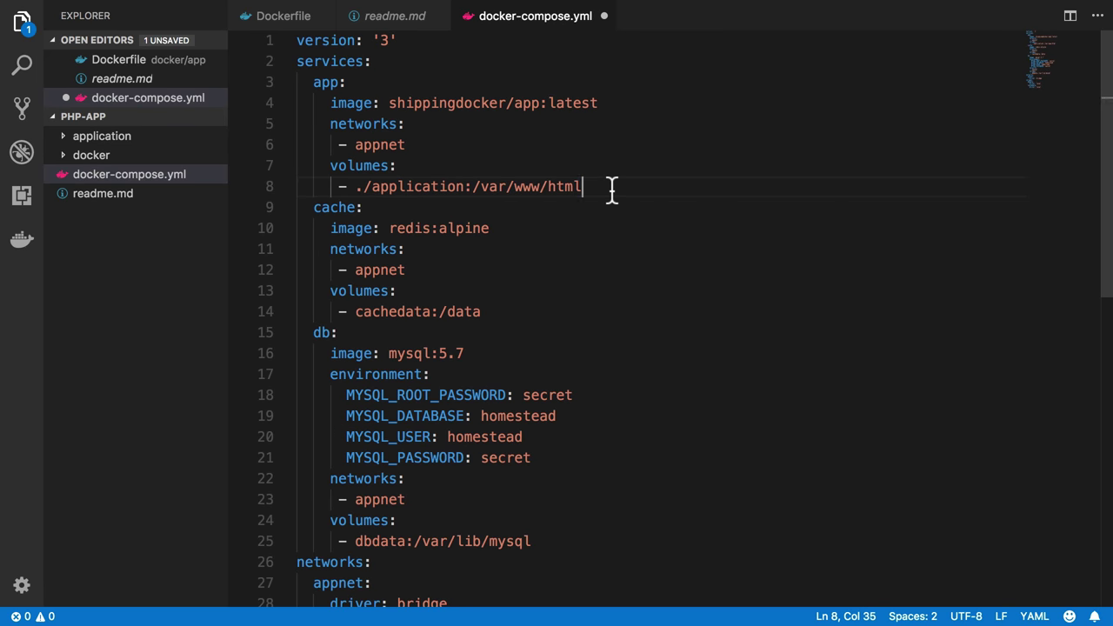
key("Return")
key("BackSpace")
type("ports:")
key("Return")
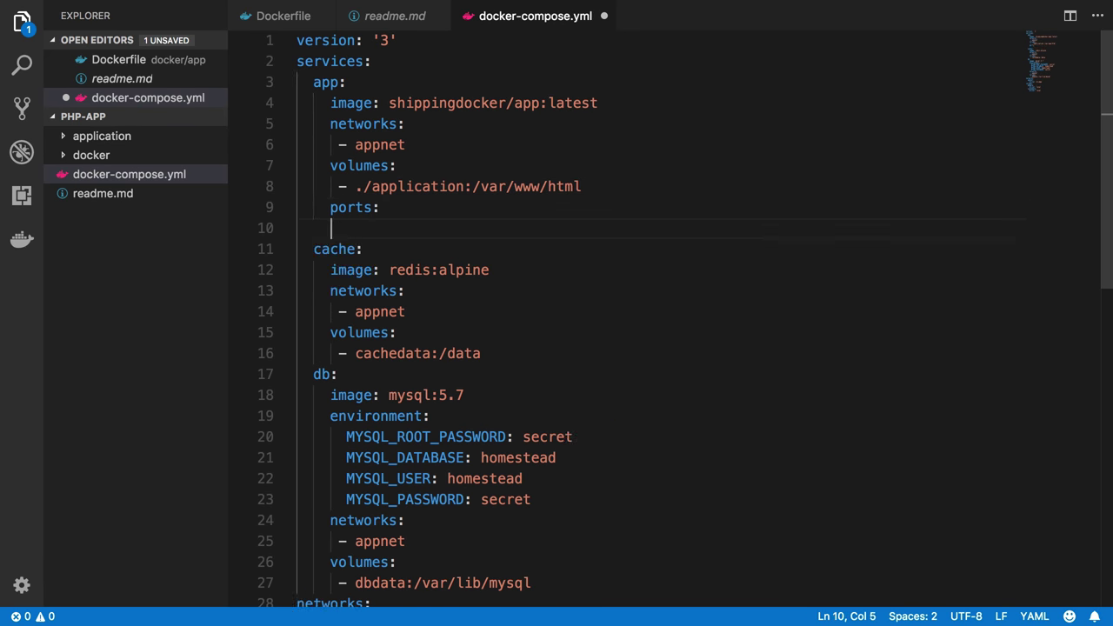
type("- 8080:80")
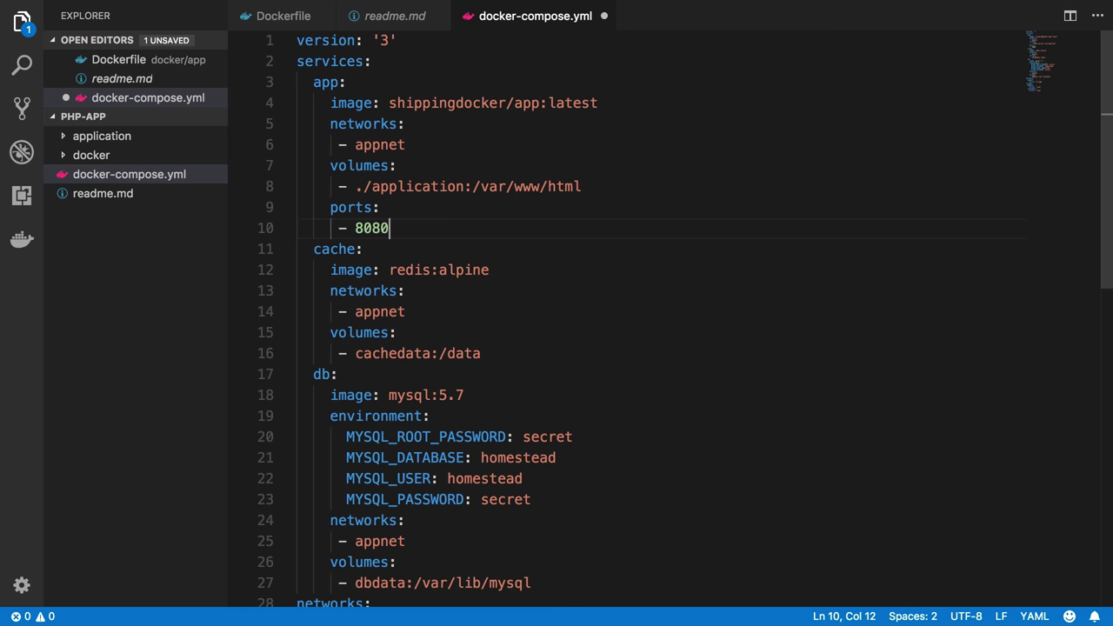
left_click(391, 228)
key("BackSpace")
key("BackSpace")
key("super+s")
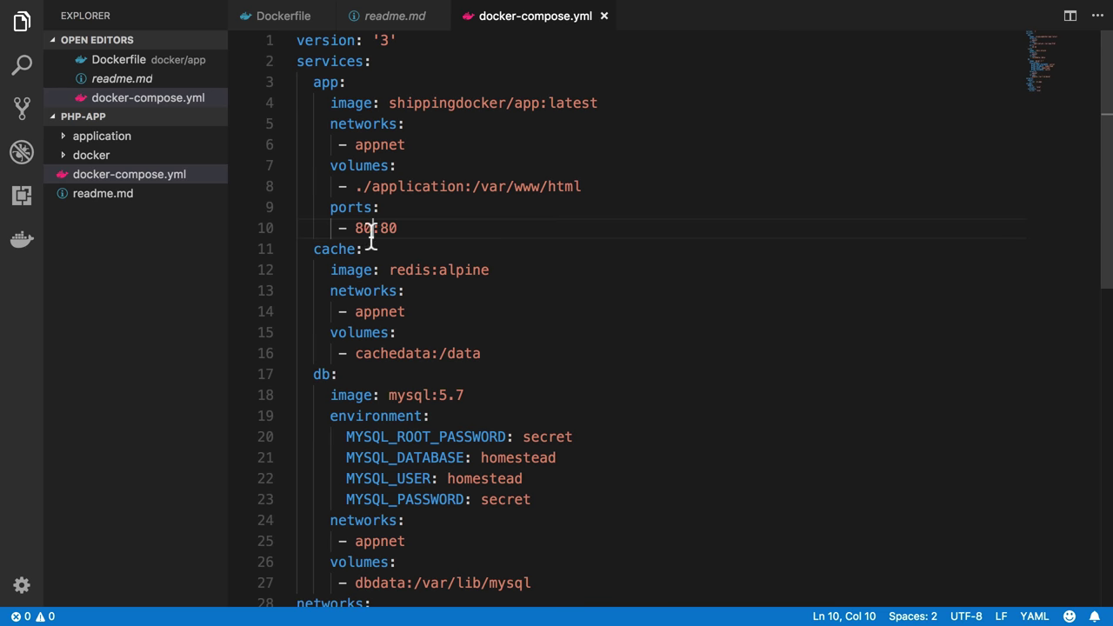
left_click_drag(372, 227, 360, 231)
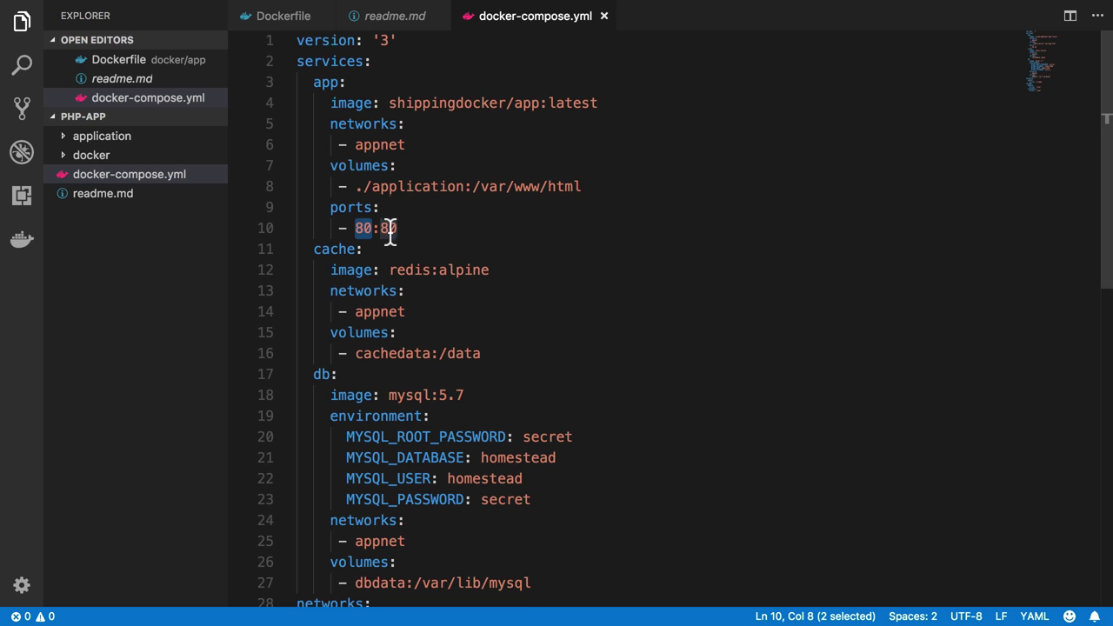
left_click_drag(381, 228, 414, 234)
key("Right")
key("shift+Left")
key("shift+Left")
left_click(411, 228)
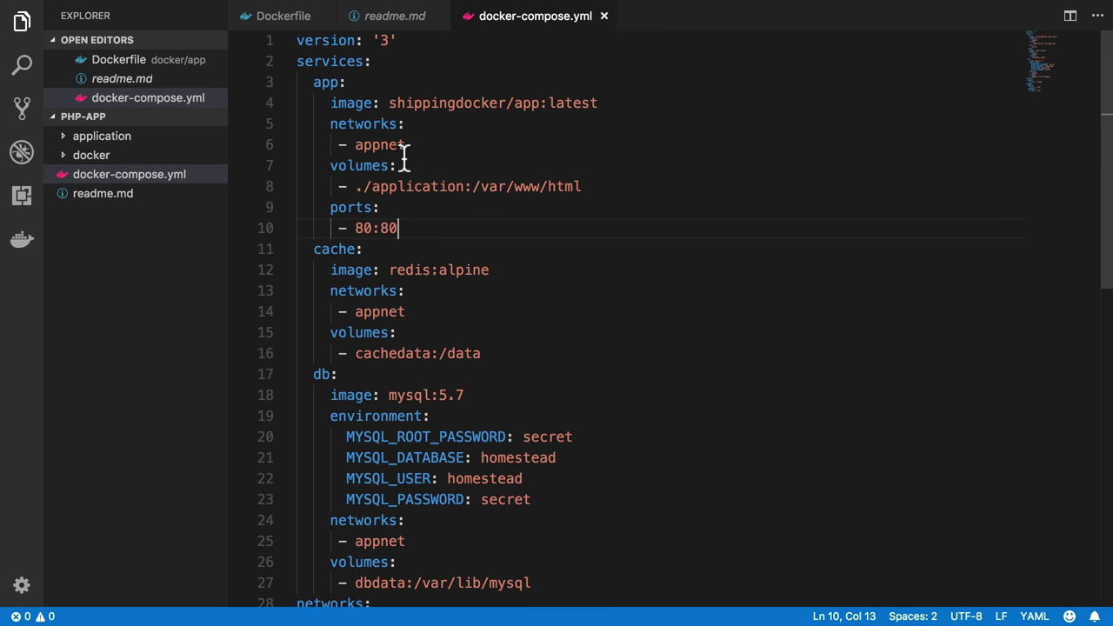
left_click(401, 87)
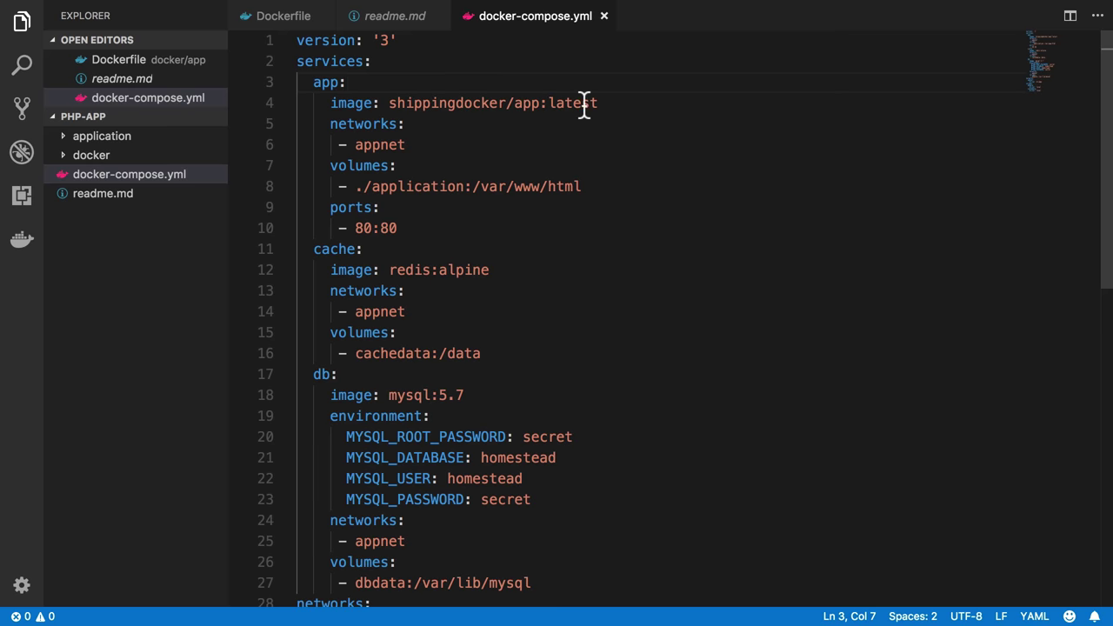
Insert a 'build:' key directly under 'app:', above the image line, with a blank line below it
left_click(609, 104)
left_click(391, 105, "shift")
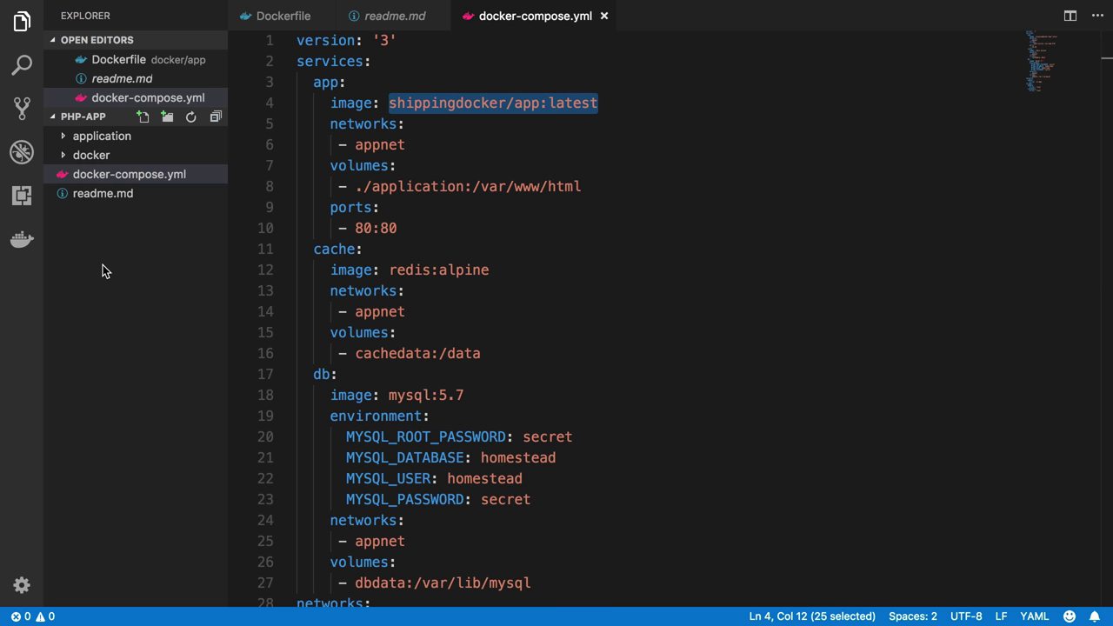
left_click(483, 100)
key("Up")
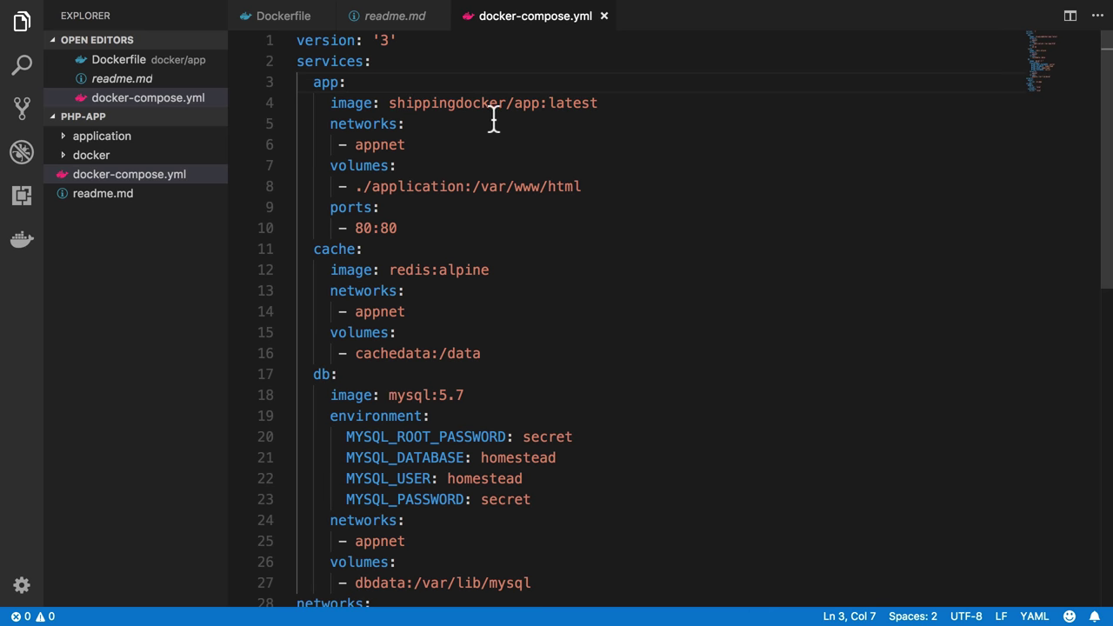
key("Return")
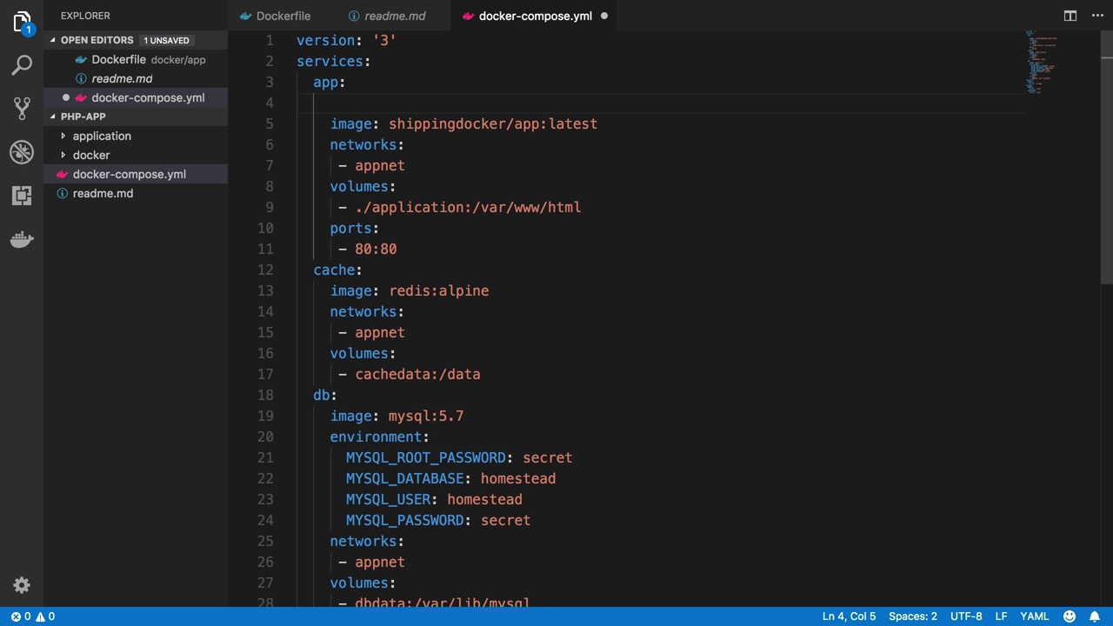
type("build:")
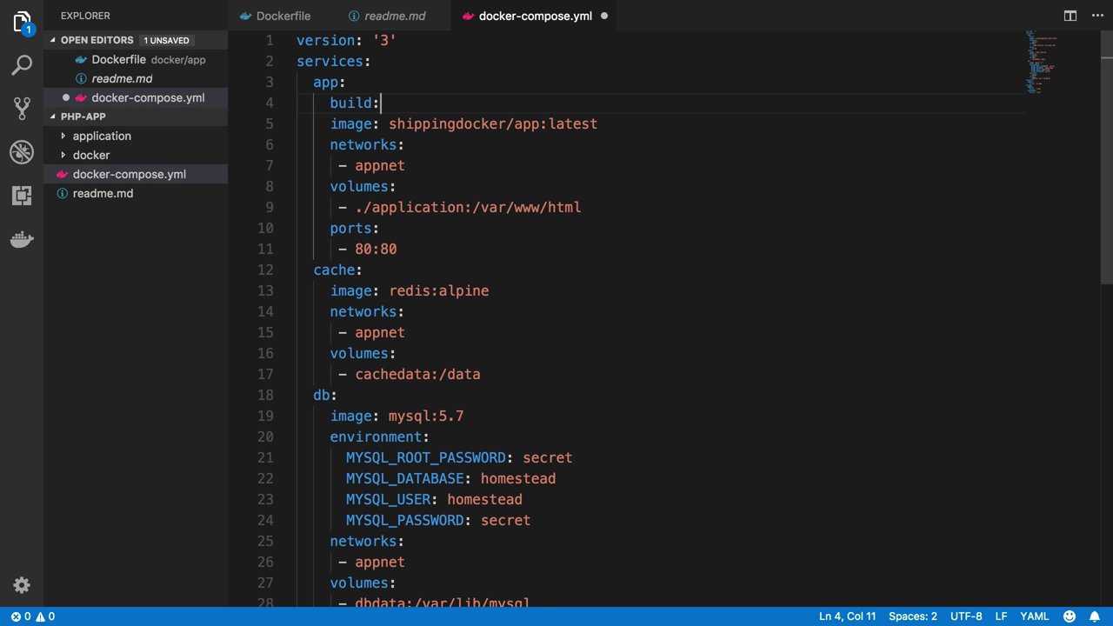
key("Return")
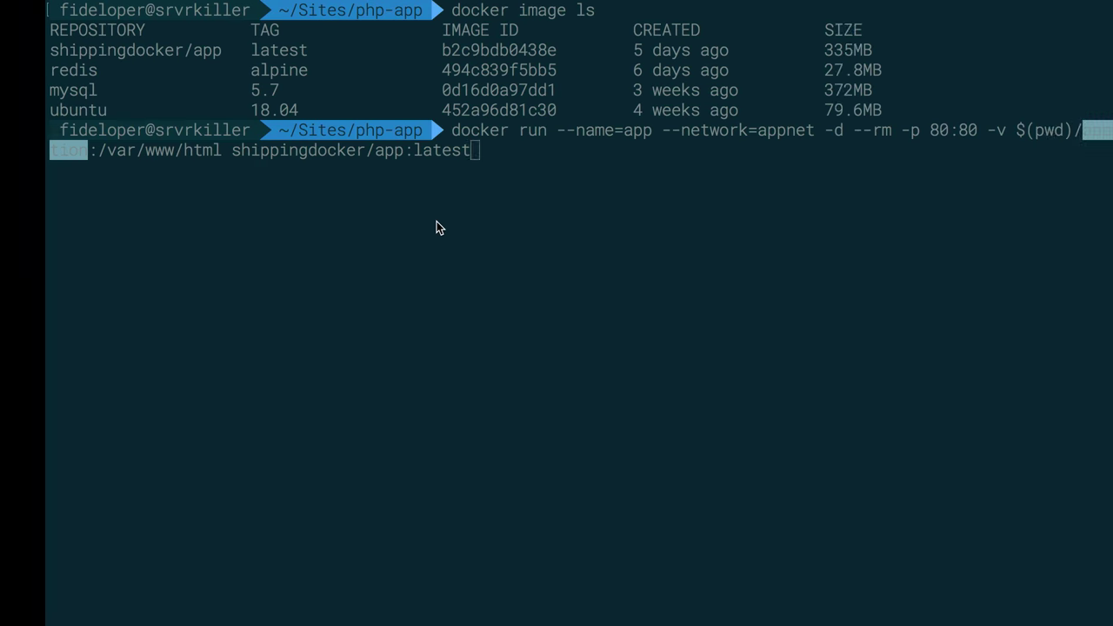
Run the pending docker run command, clear Terminal, and recall the earlier 'docker build' command from history
key("Return")
key("ctrl+l")
type("docker buid")
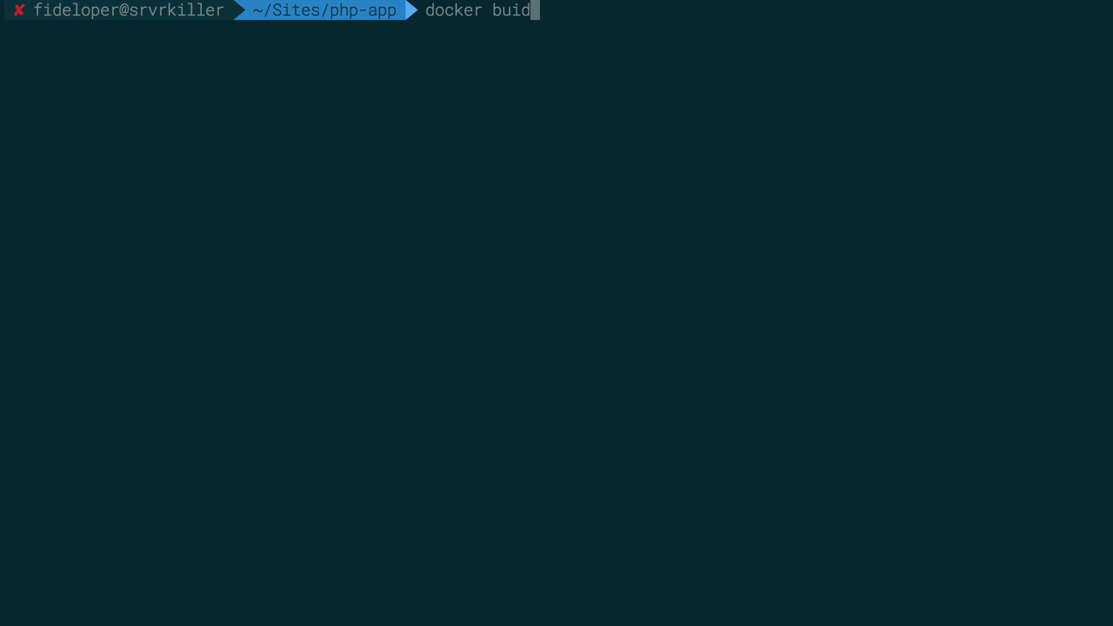
key("BackSpace")
key("Right")
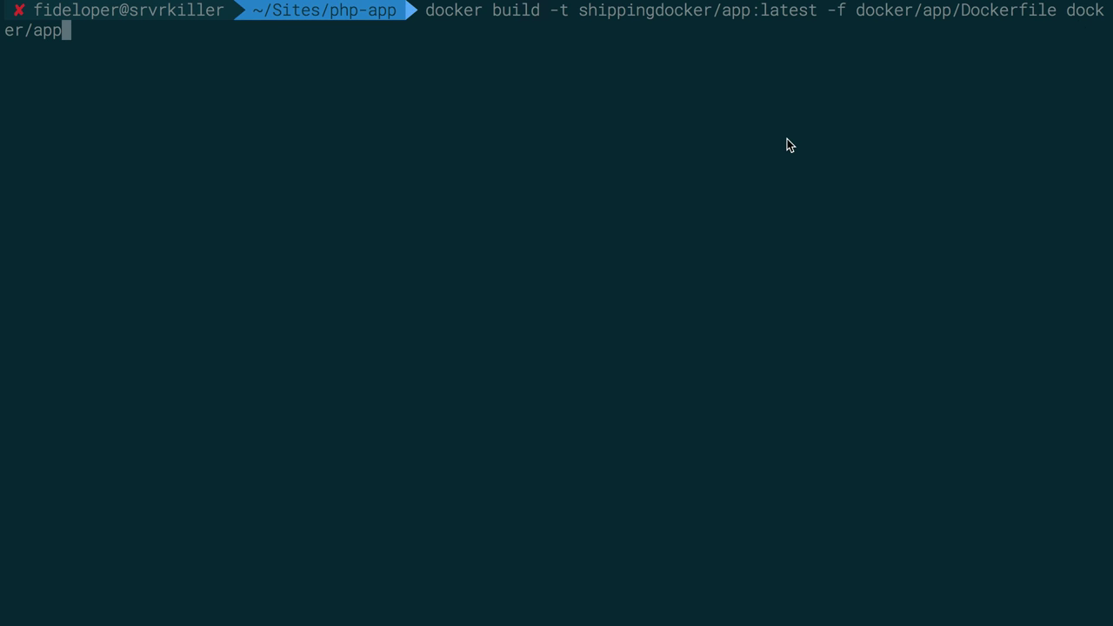
key("ctrl+Left")
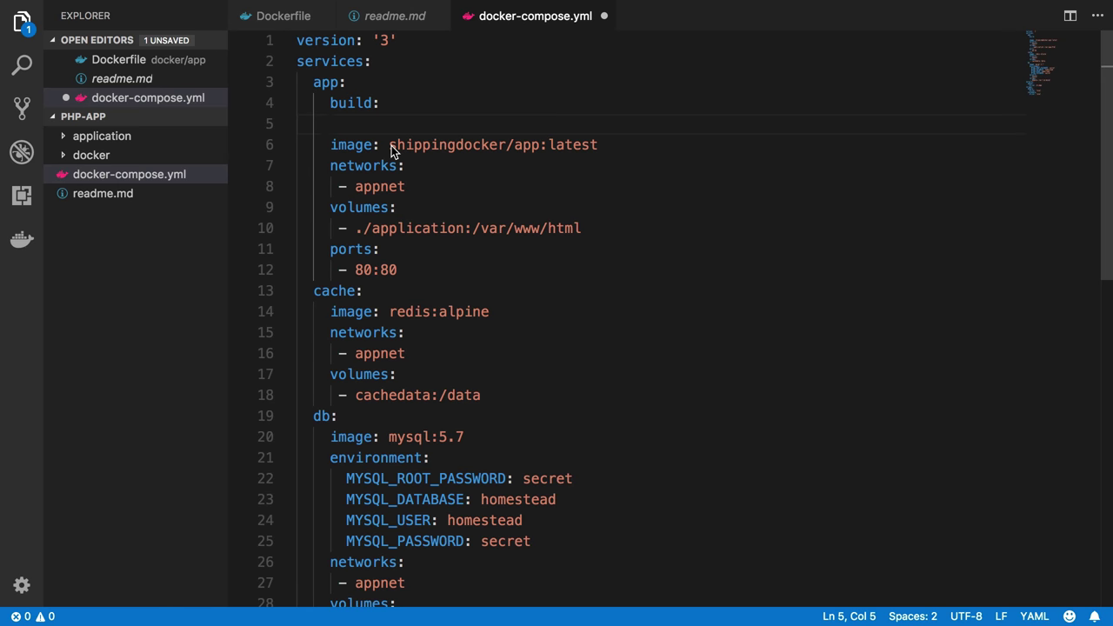
Select the app's image value and compare it with the docker build command in Terminal
double_click(350, 146)
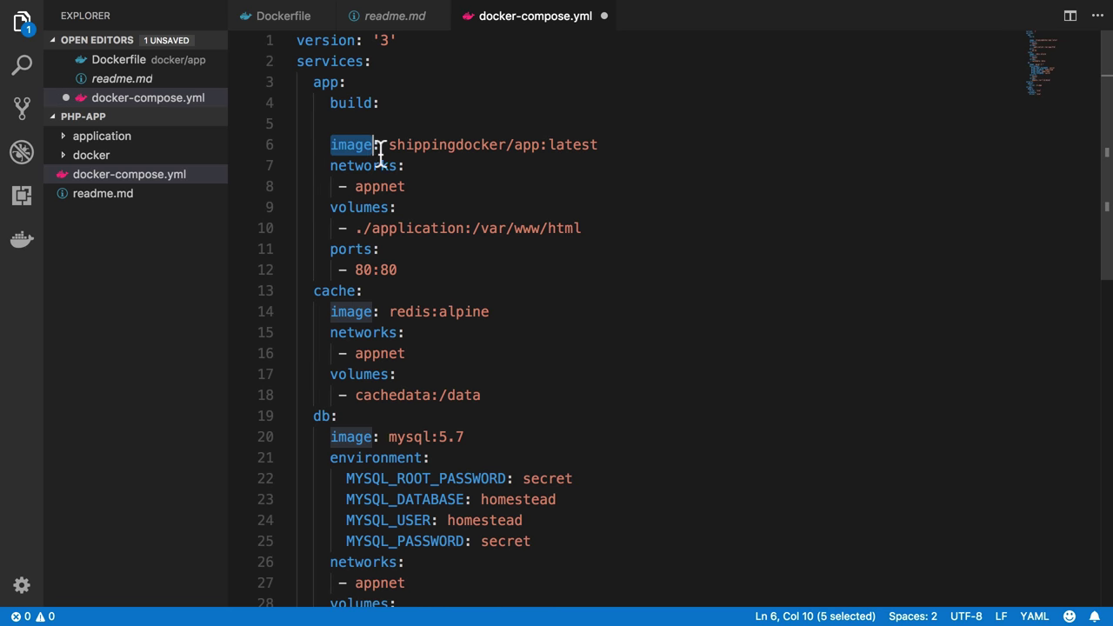
left_click(389, 146)
key("shift+End")
key("ctrl+Right")
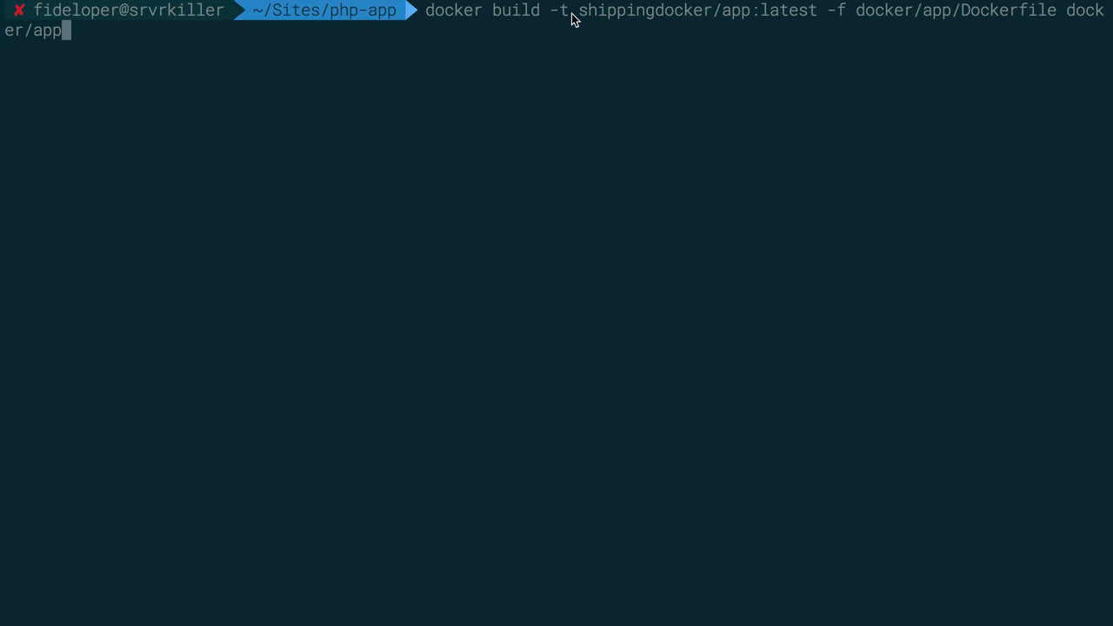
key("ctrl+Left")
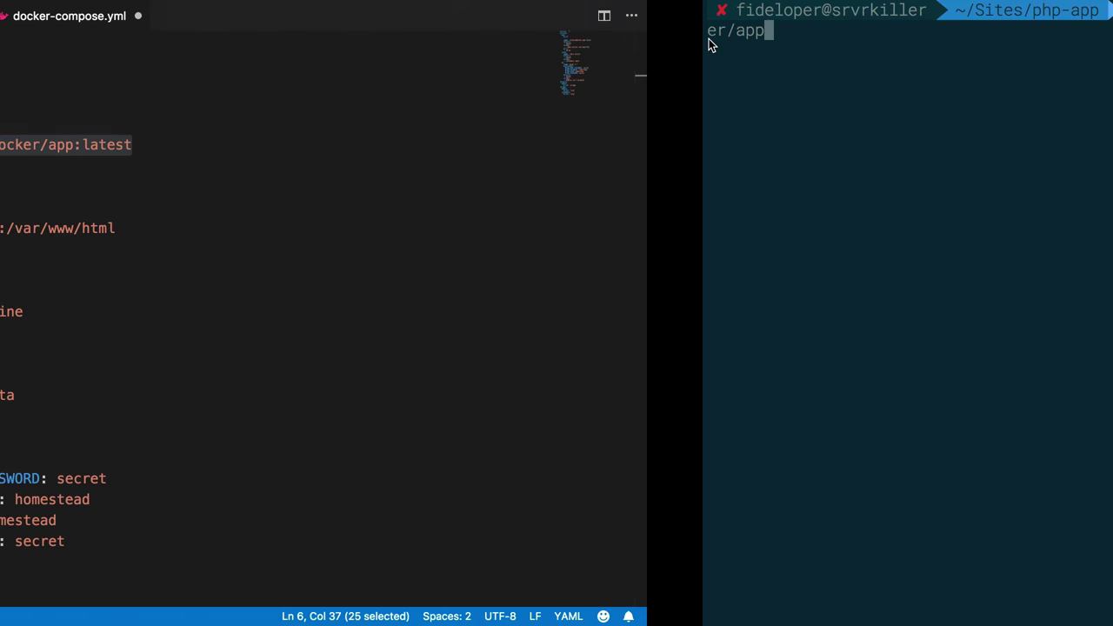
Under build, add 'context: ./docker/app' and 'dockerfile: ./docker/app/Dockerfile'
left_click(530, 110)
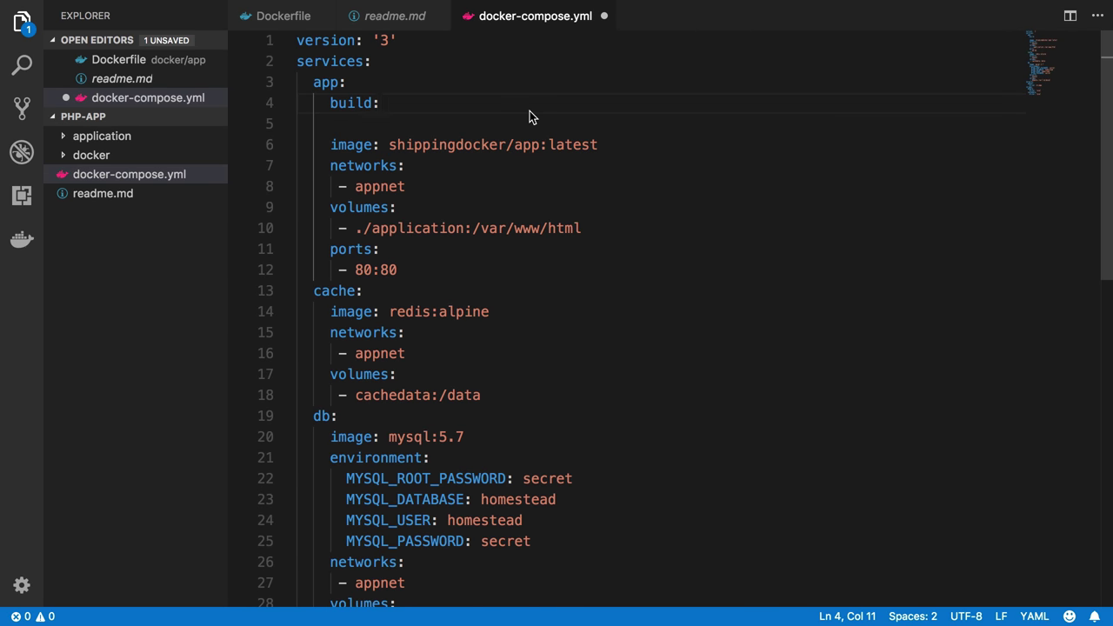
key("Down")
type("context:")
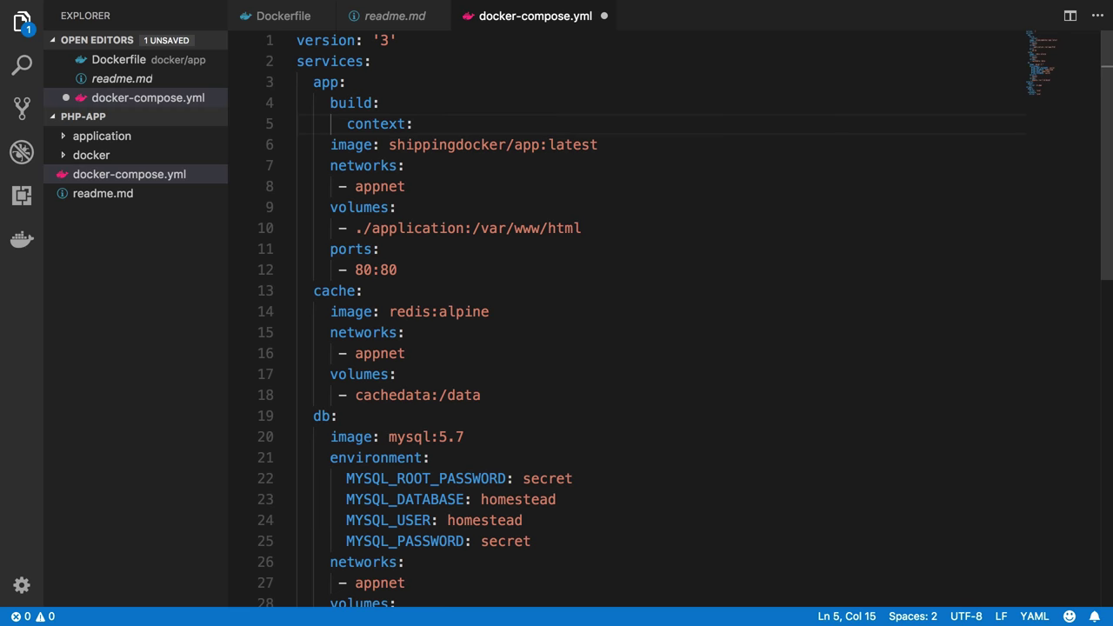
key("Return")
type("dockerfo;e")
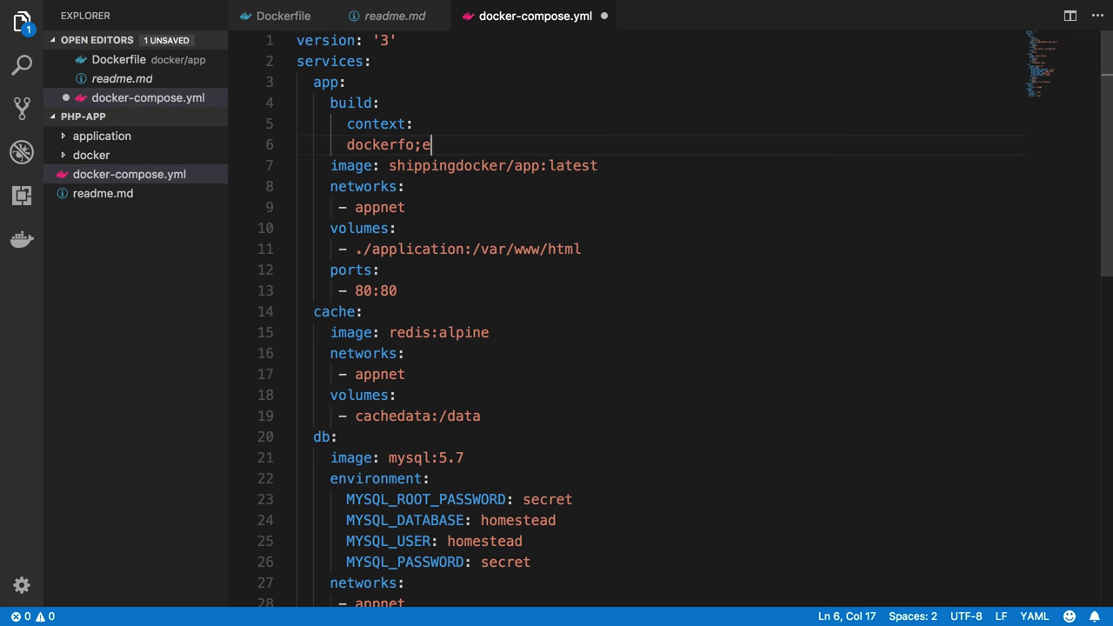
key("BackSpace")
key("BackSpace")
type("ile:")
left_click(459, 132)
type("./")
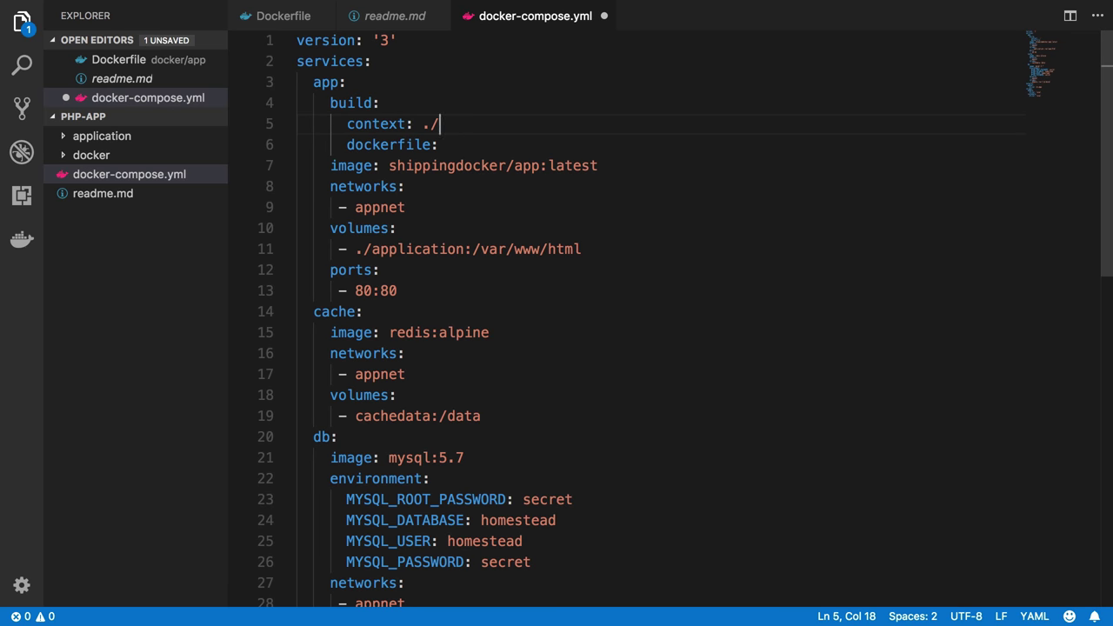
type("docker/app")
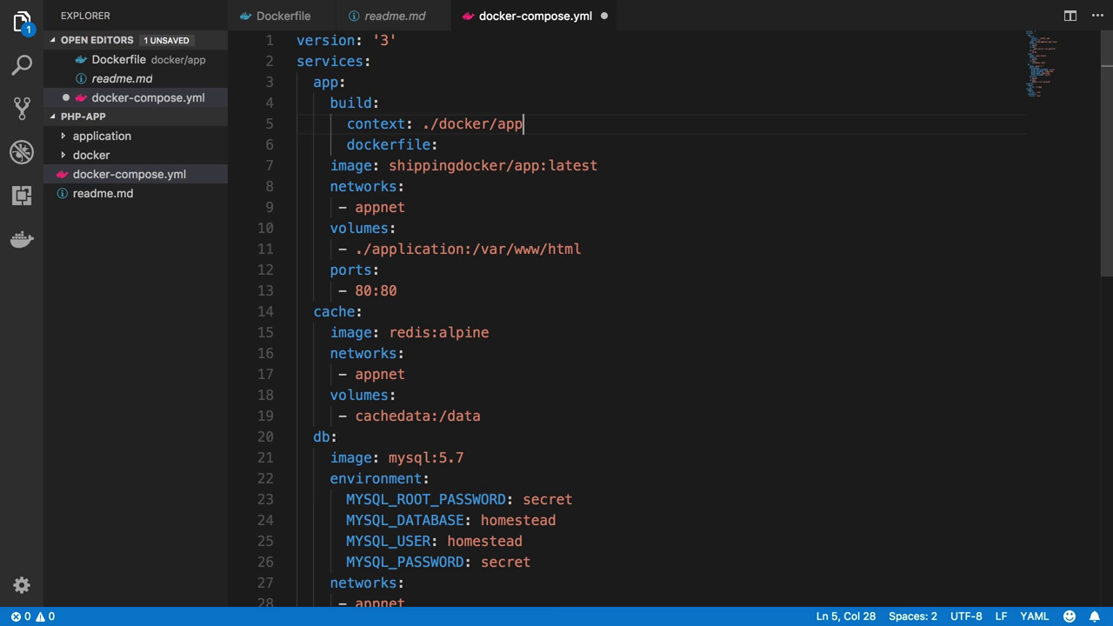
left_click(439, 145)
type("./docker/a")
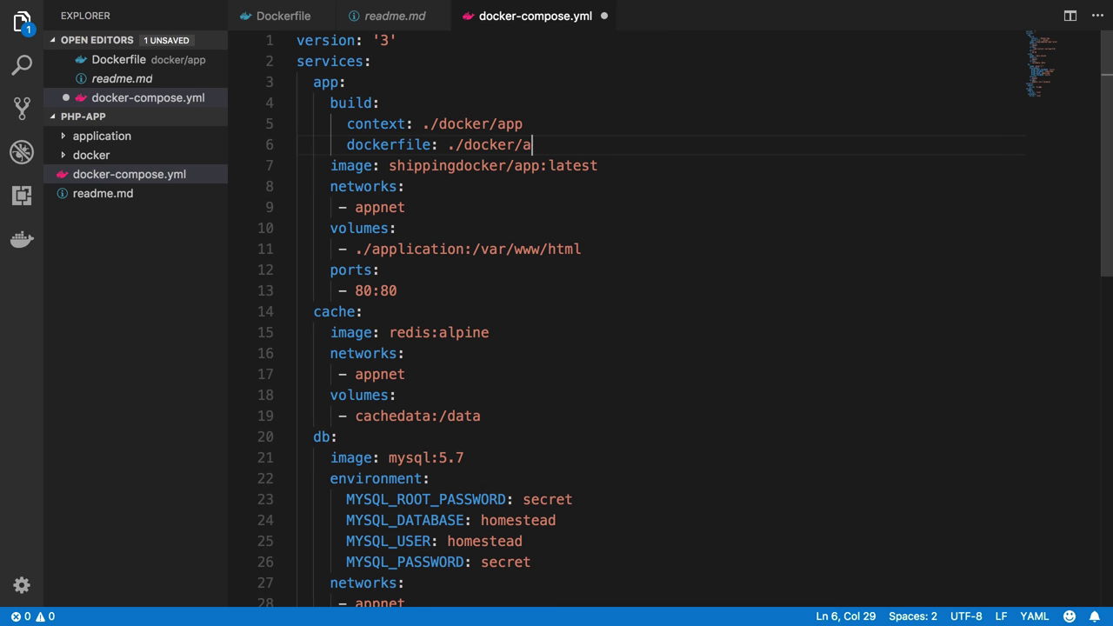
type("pp/Dockerfile")
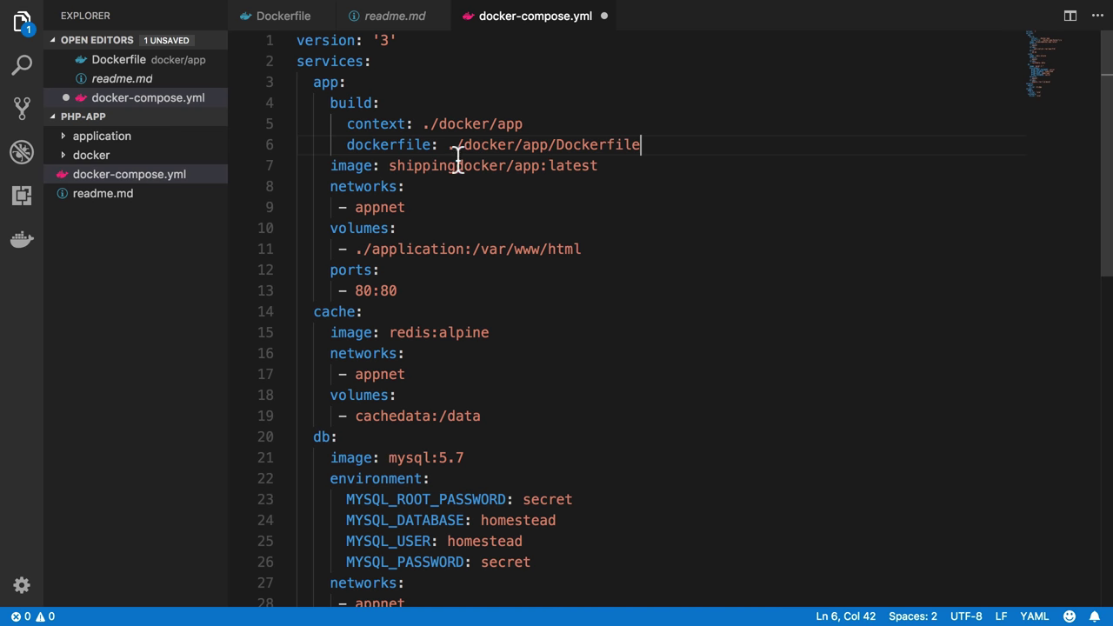
Check the Dockerfile path and save docker-compose.yml
left_click(534, 146)
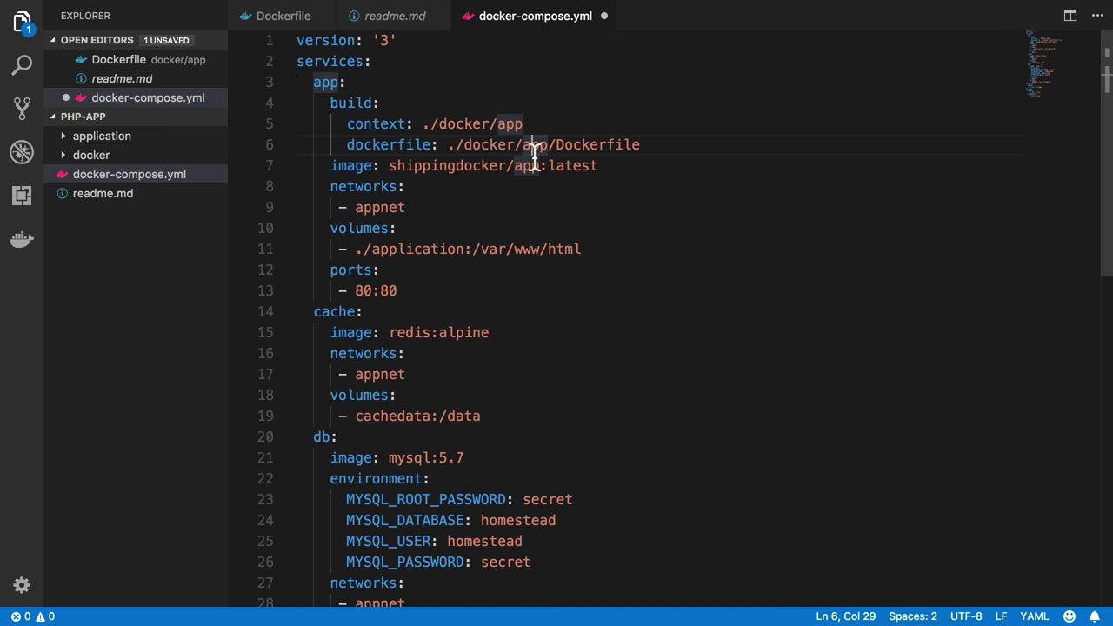
double_click(585, 146)
key("super+s")
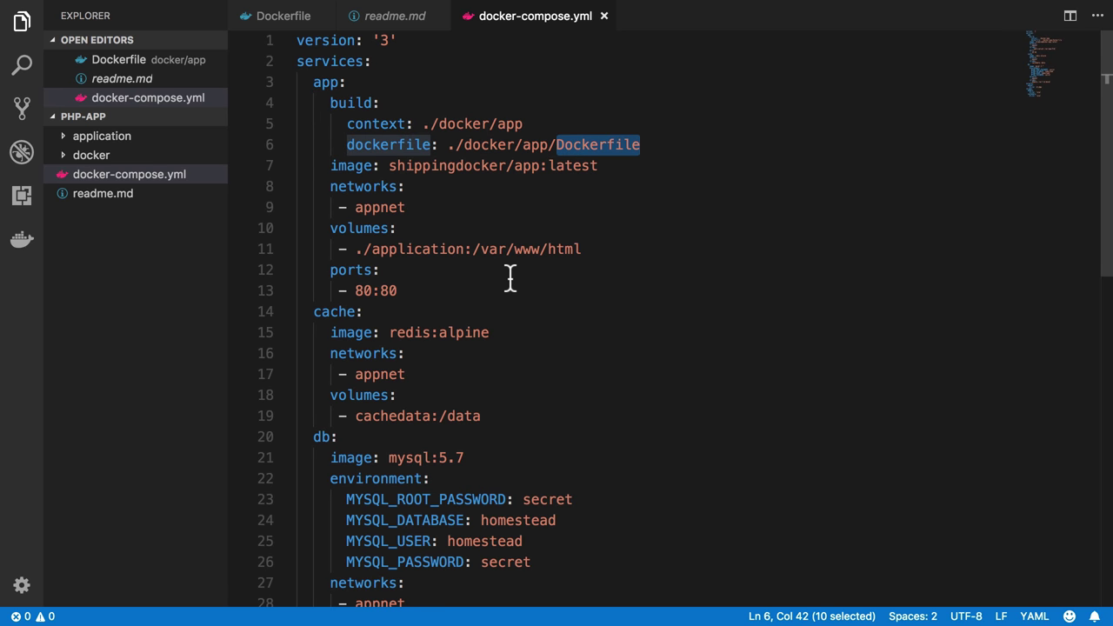
key("super+Tab")
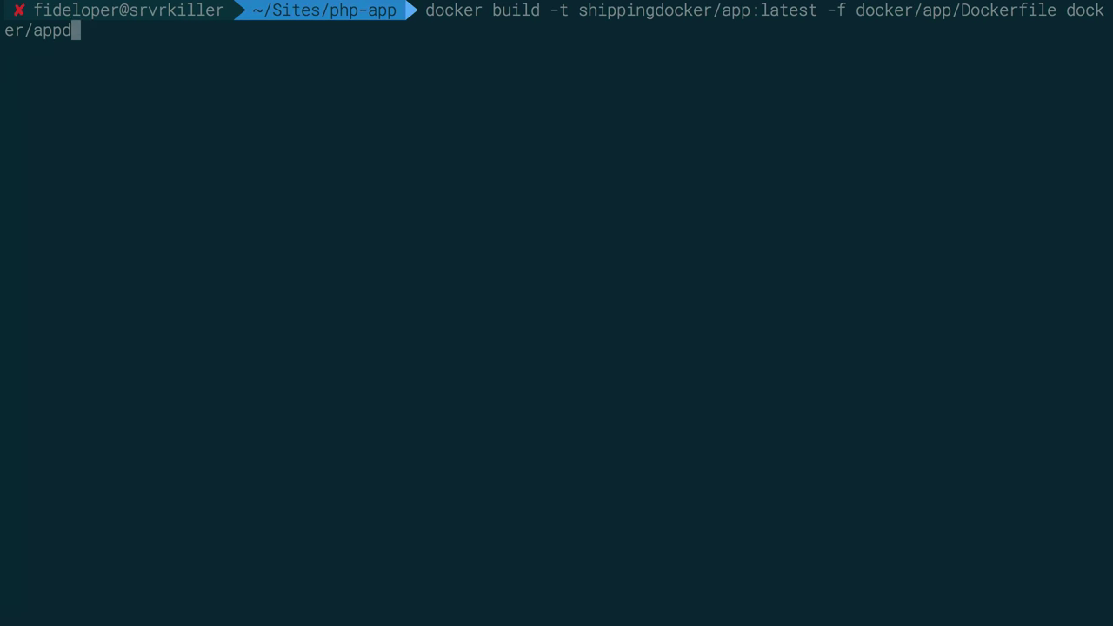
Clear the prompt and run 'docker-compose ps' to list the current containers
type("d")
key("ctrl+u")
type("docker-c0omp")
key("BackSpace")
key("BackSpace")
key("BackSpace")
key("BackSpace")
type("ompose ps")
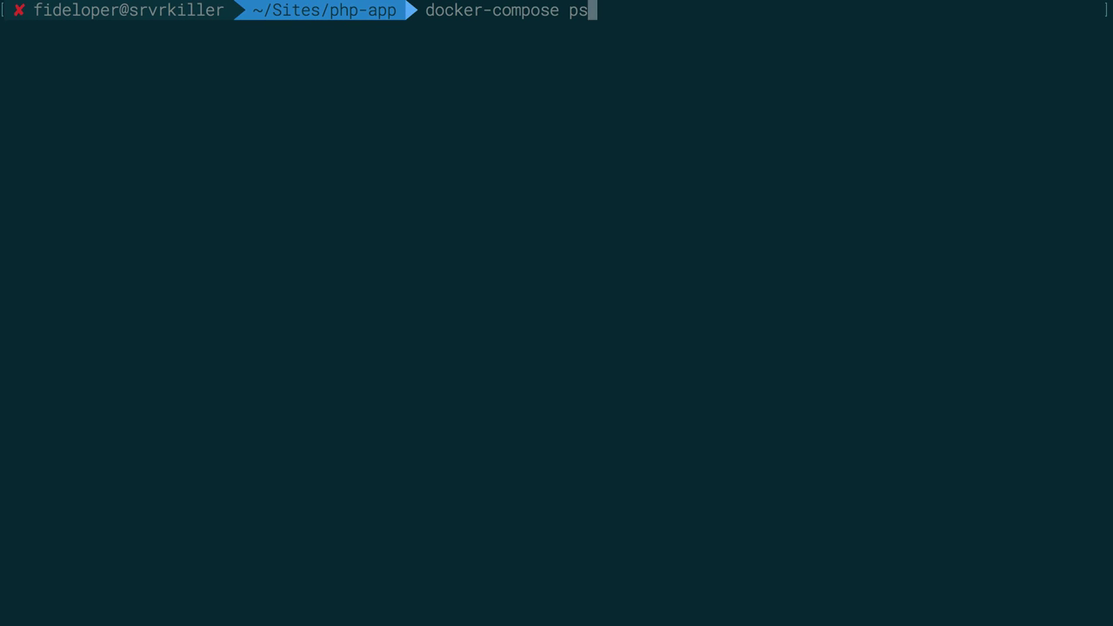
key("Return")
Stop the stack with 'docker-compose down', then start it with 'docker-compose up -d'
key("Up")
key("BackSpace")
key("BackSpace")
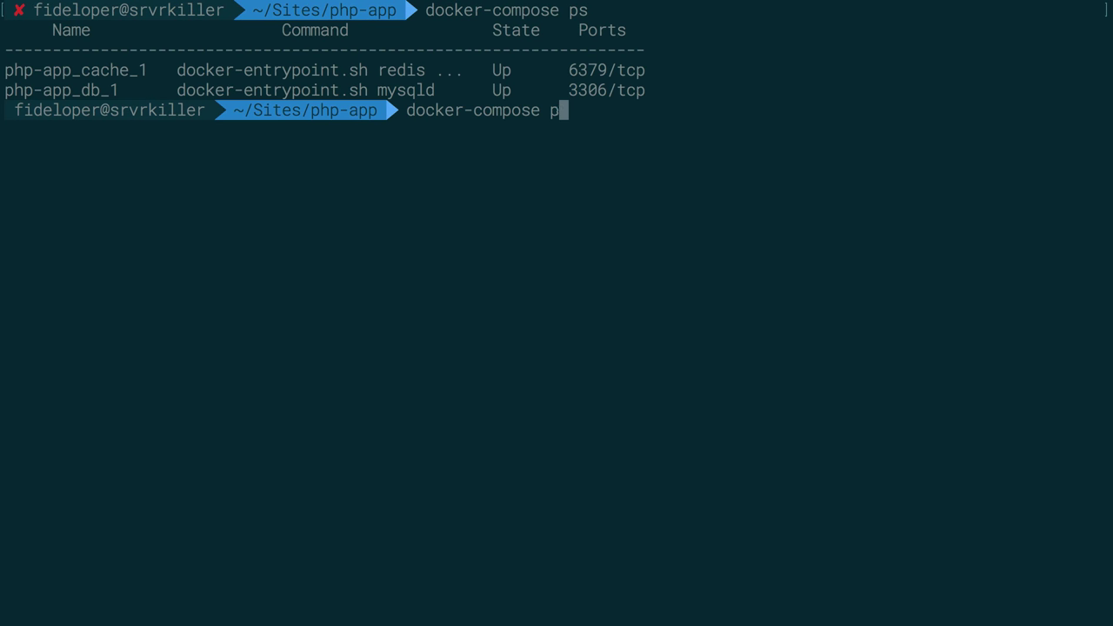
type("dow")
key("BackSpace")
key("BackSpace")
type("wn")
key("BackSpace")
key("BackSpace")
type("own")
key("Return")
key("Up")
key("BackSpace")
key("BackSpace")
key("BackSpace")
key("BackSpace")
type("up -d")
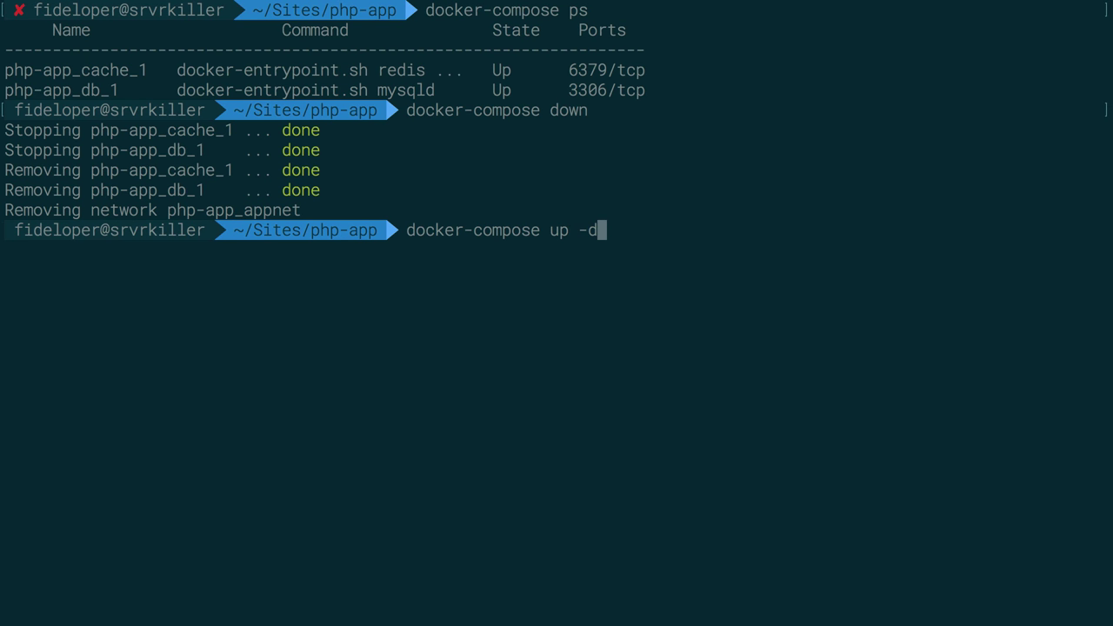
key("Return")
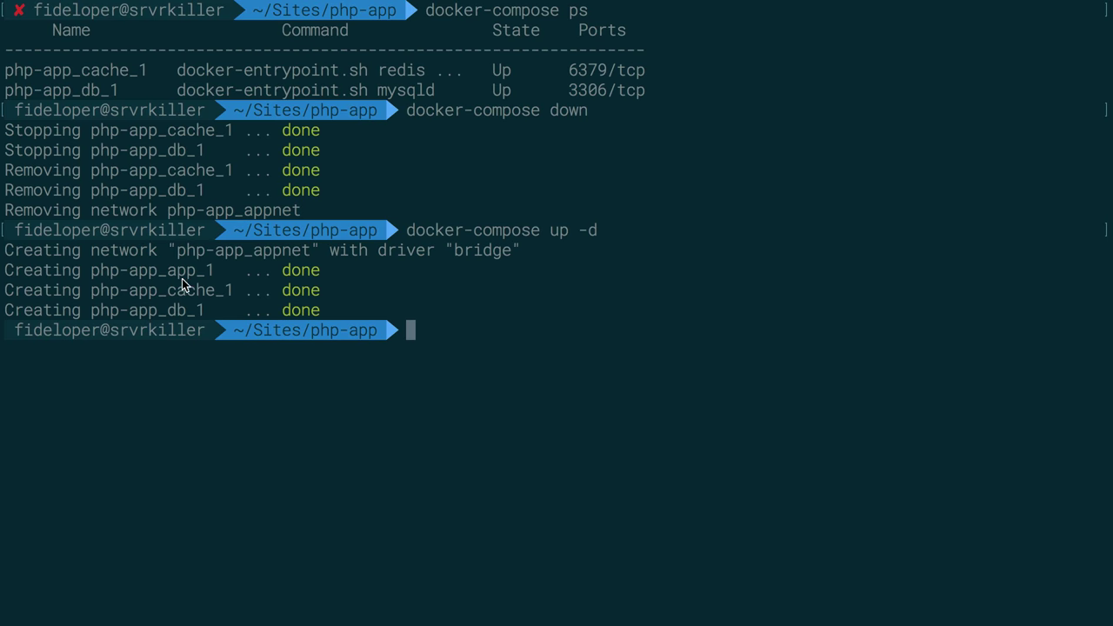
Check the containers with 'docker-compose ps' and fetch the welcome page via 'curl localhost'
double_click(180, 275)
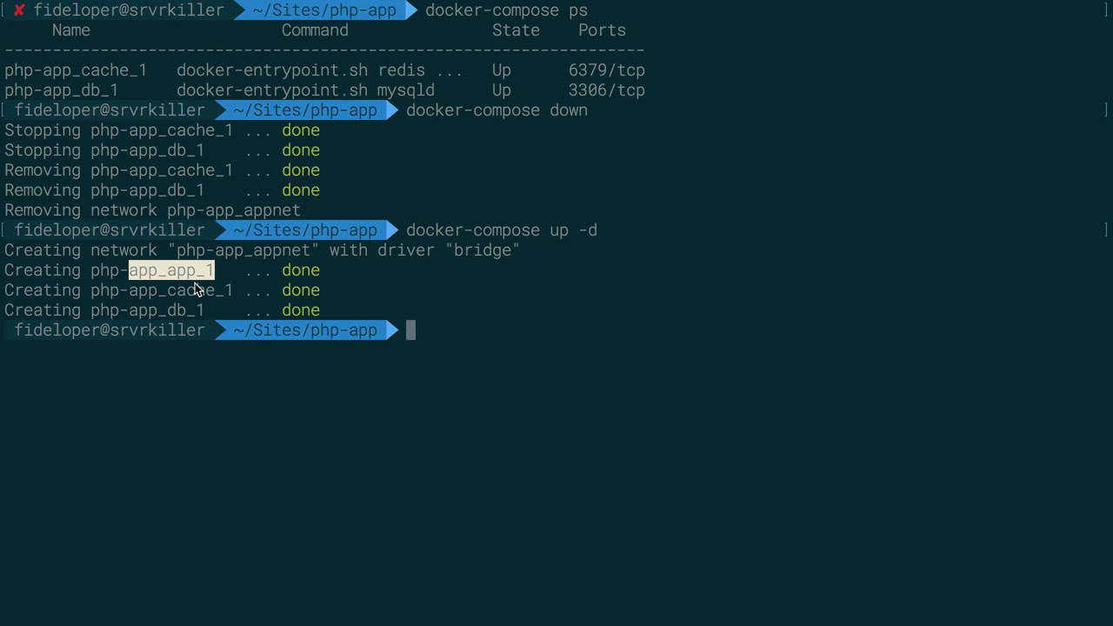
left_click(179, 301)
type("docker-compose ps")
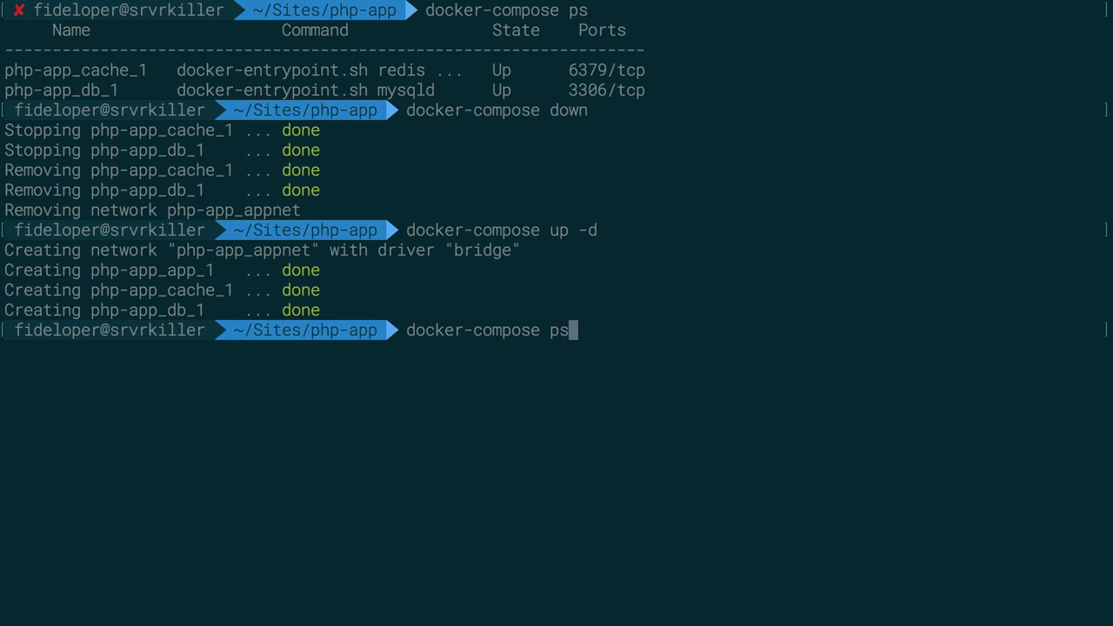
key("Return")
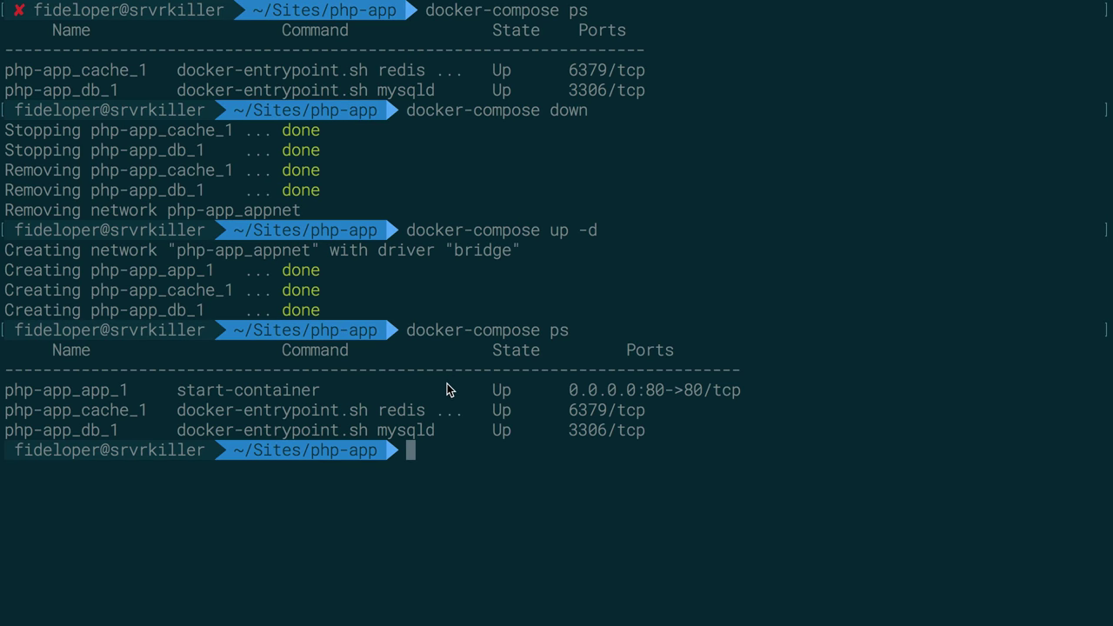
type("curl localhost")
key("Return")
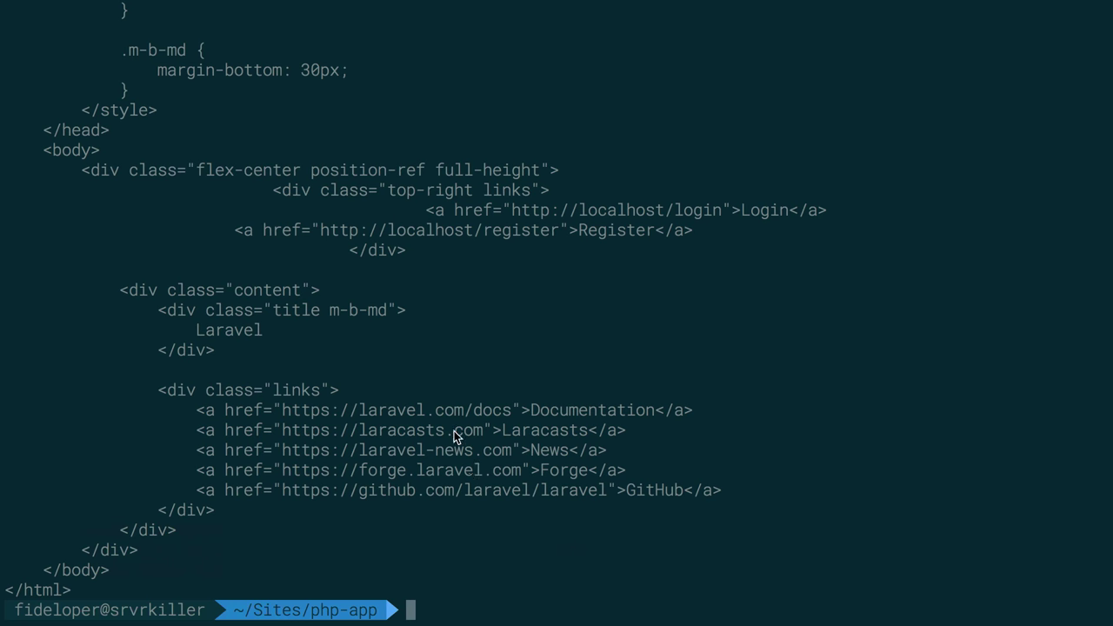
Load the localhost site in a new Safari tab
key("super+Tab")
left_click(547, 300)
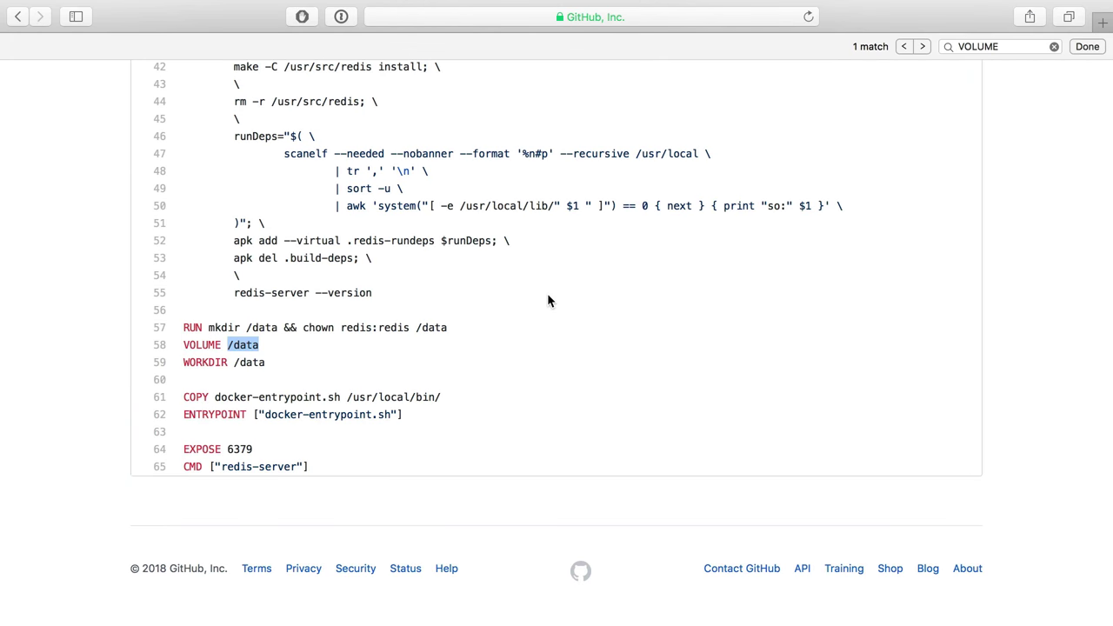
key("super+t")
type("lcoalhost")
key("alt+BackSpace")
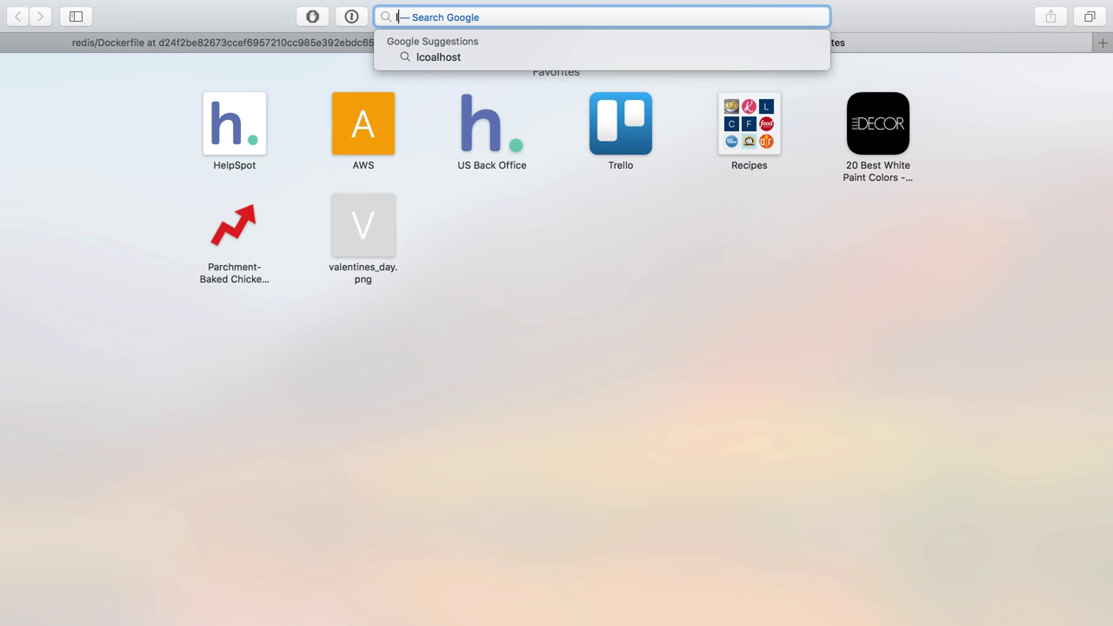
type("localhost:80")
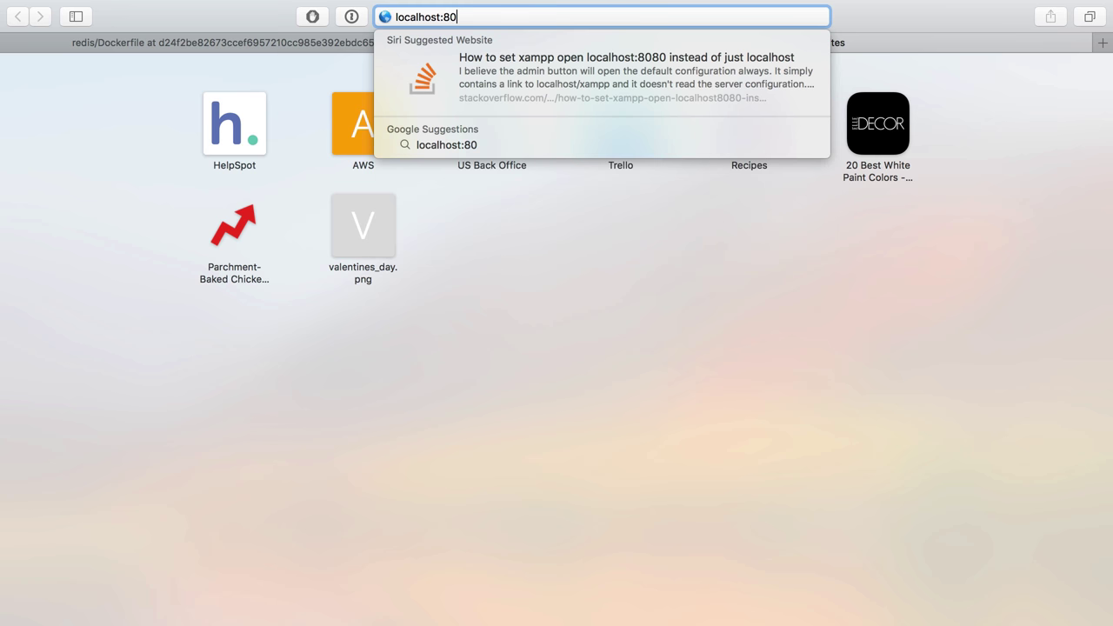
key("BackSpace")
key("BackSpace")
key("BackSpace")
key("Return")
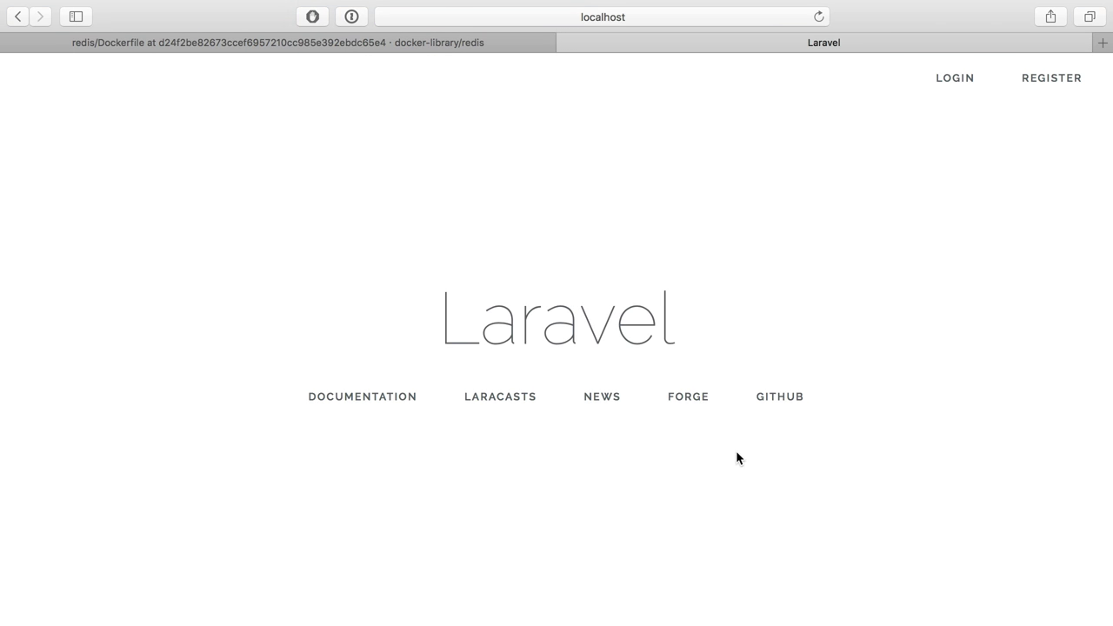
Submit the Register form with a name, e-mail address, and matching password
left_click(1032, 84)
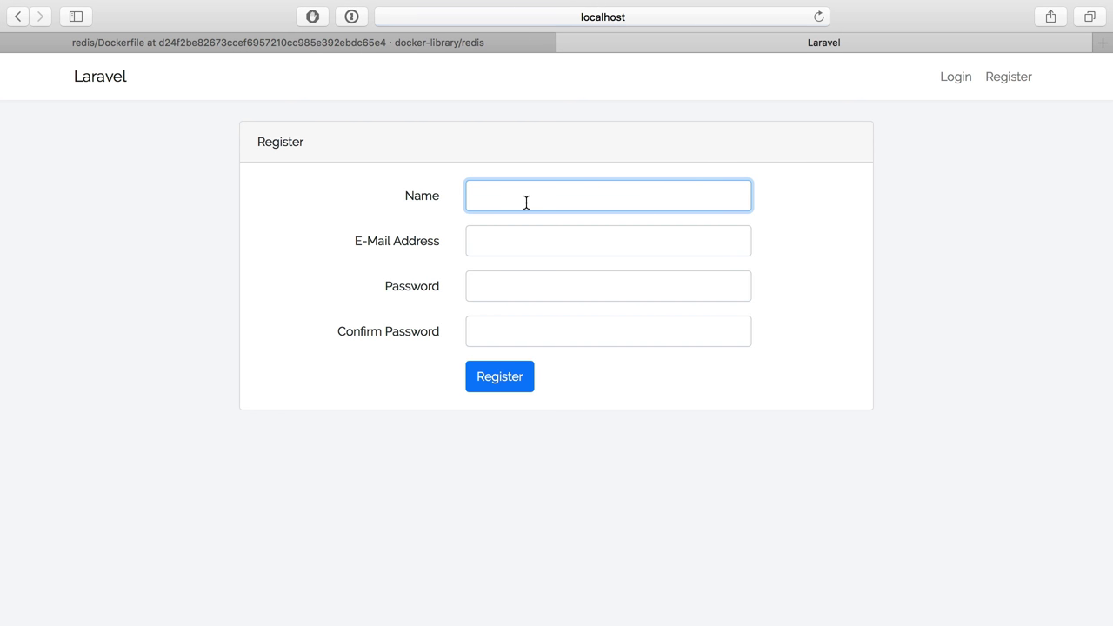
type("Chris Fidao")
key("Tab")
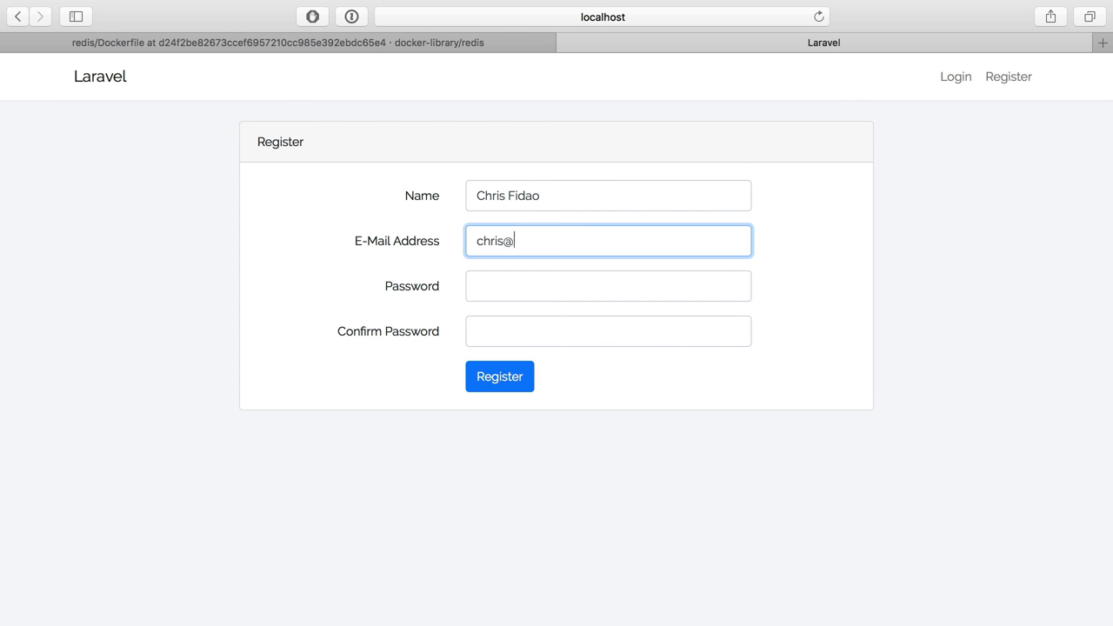
key("Tab")
type("secret")
key("Tab")
type("secret")
key("Return")
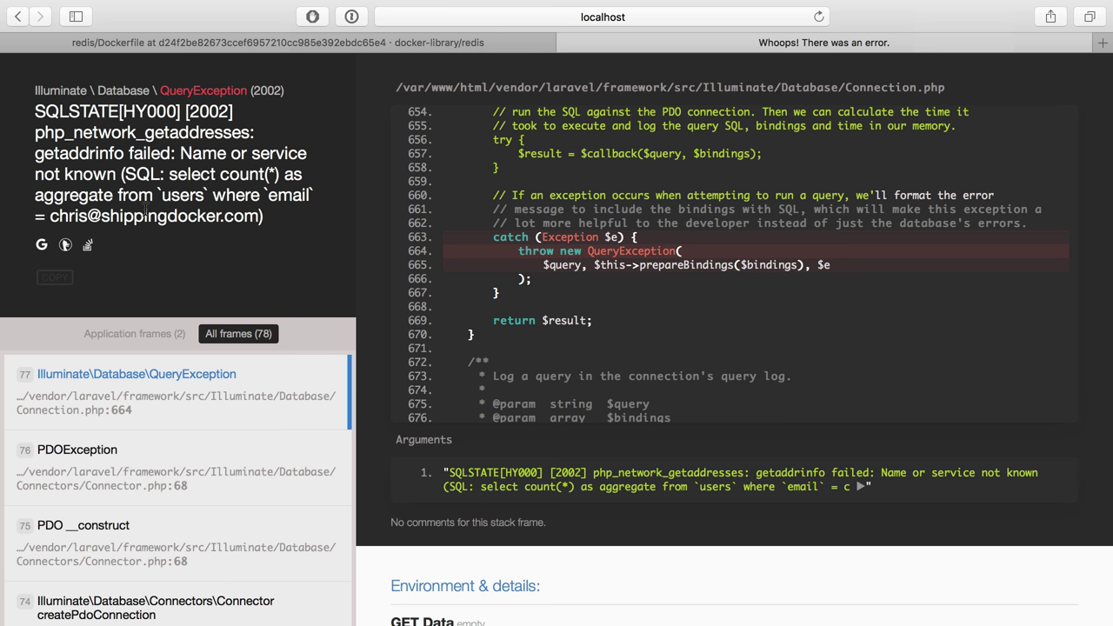
Open the application's .env file in vim from Terminal
key("super+Tab")
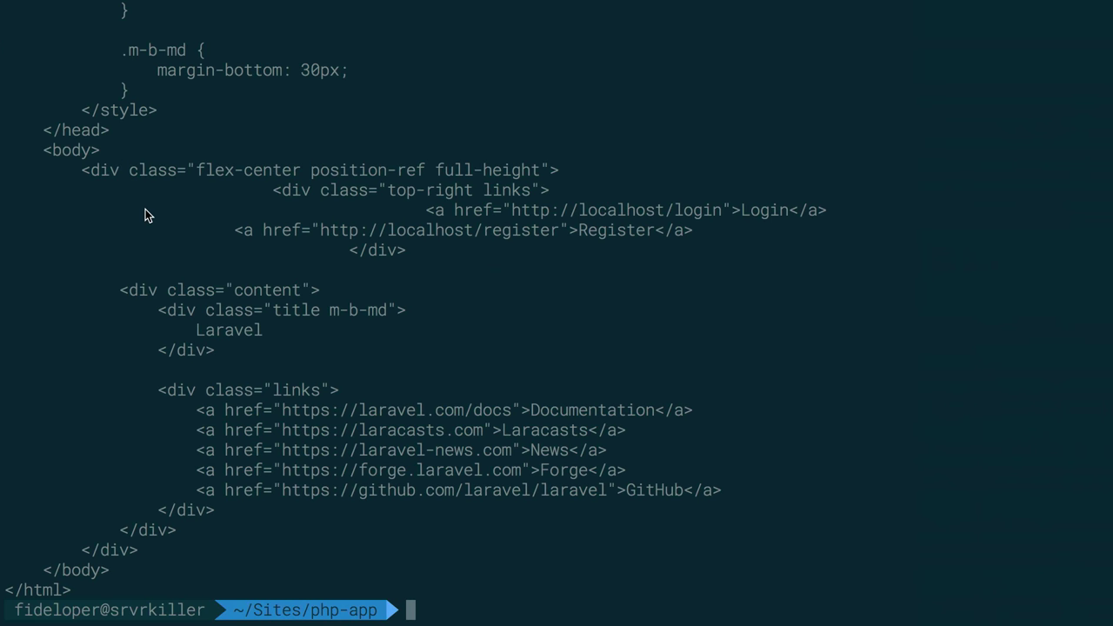
type("vim ap")
key("Tab")
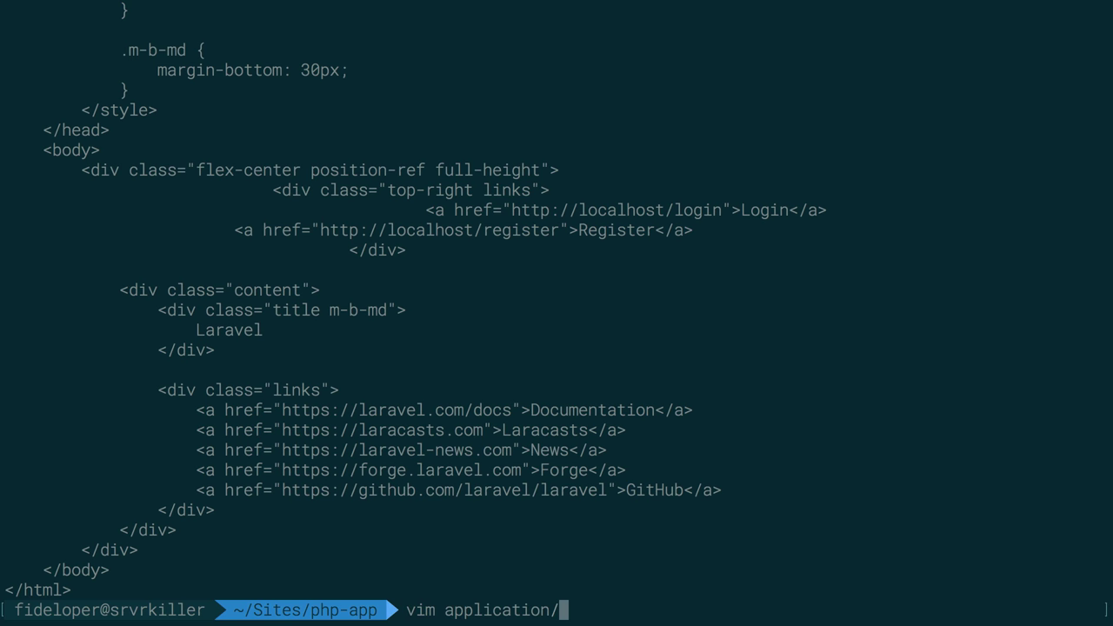
type(".env")
key("Return")
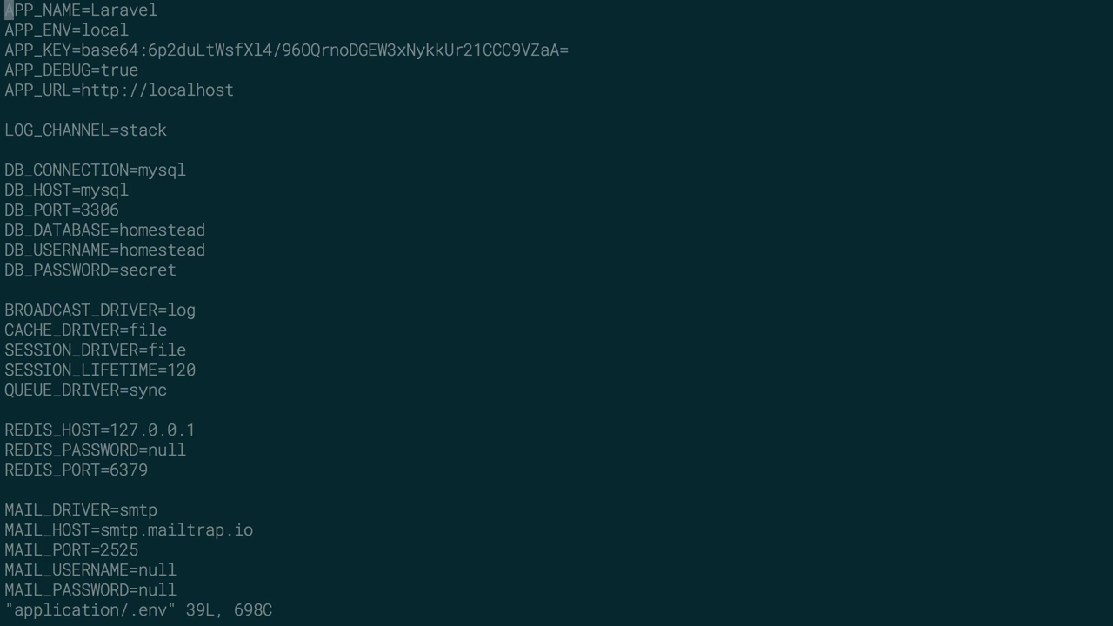
Review the compose file's db service and recall the mysql container run command in Terminal
key("super+Tab")
key("super+Tab")
key("super+Tab")
key("Tab")
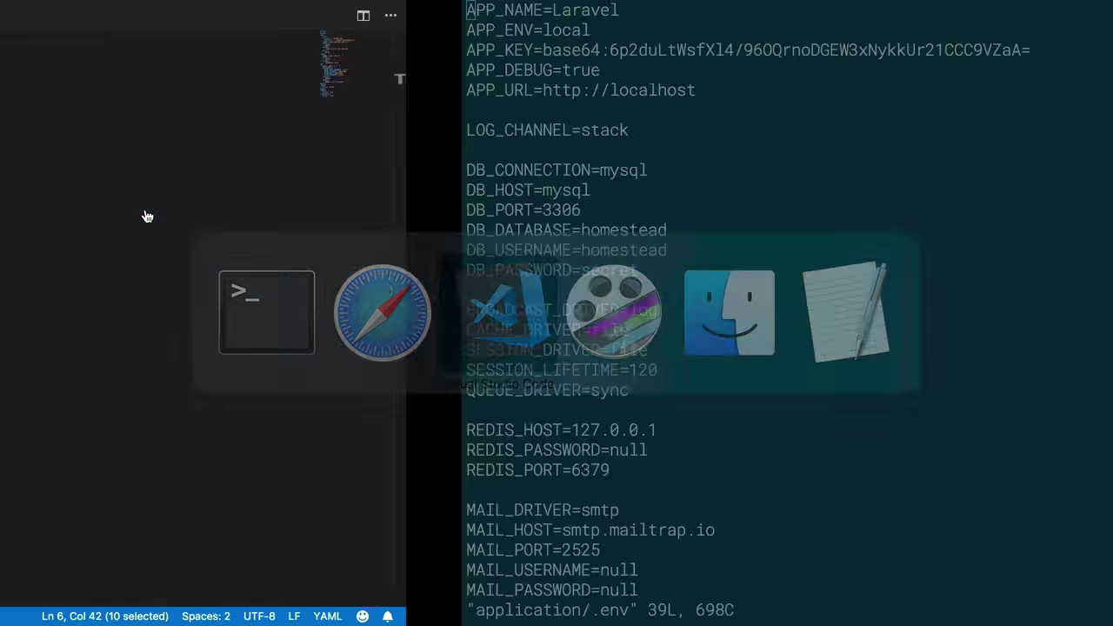
scroll(354, 169, "down", 2)
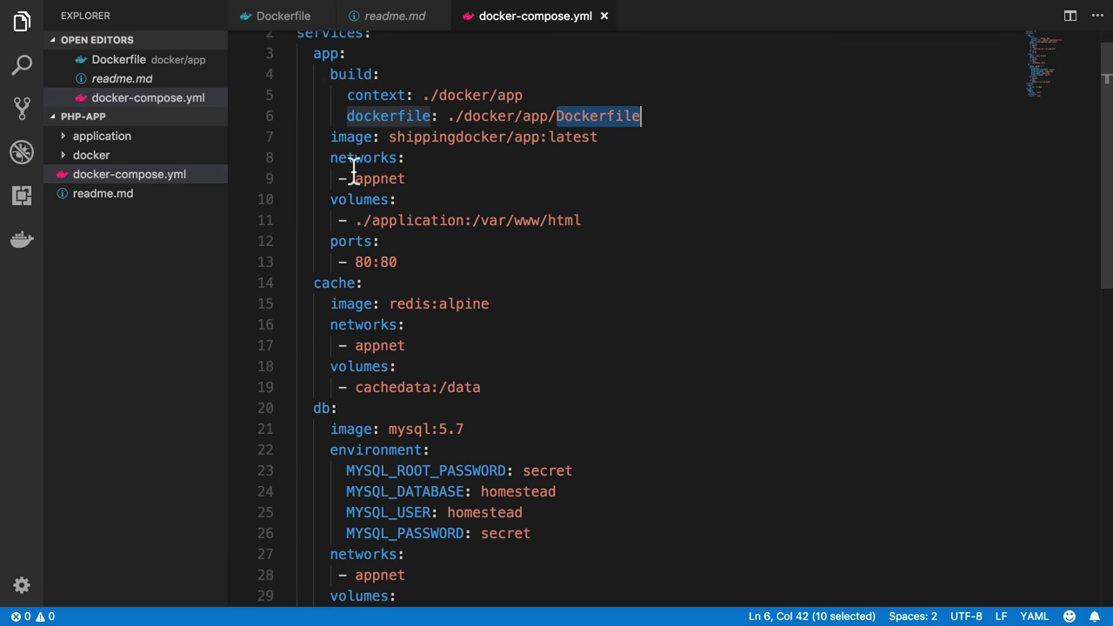
scroll(354, 170, "down", 3)
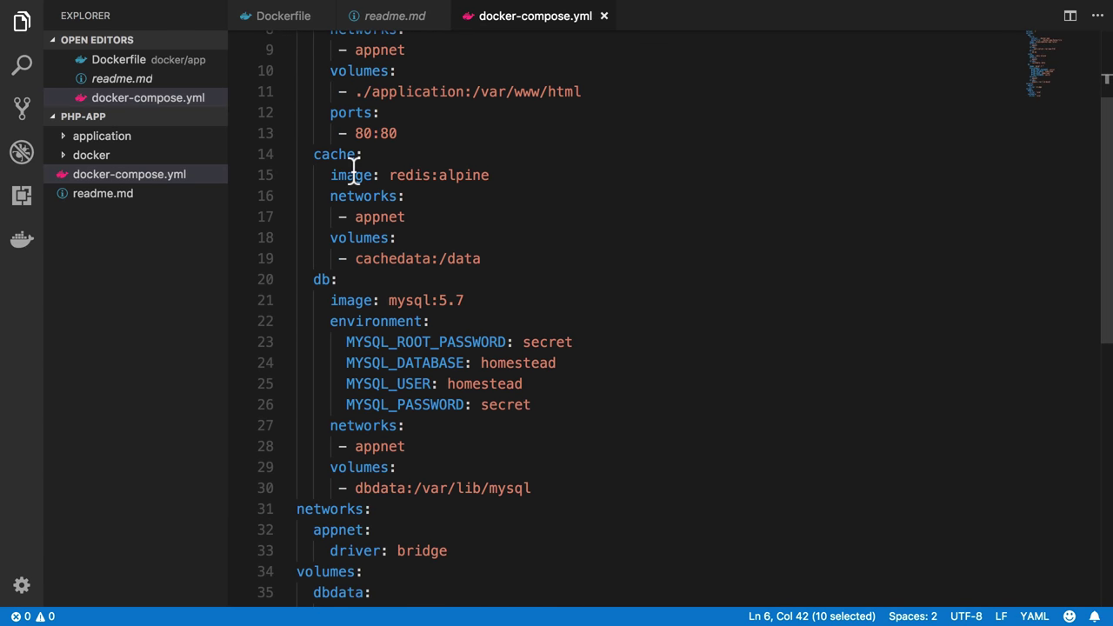
key("super+Tab")
type("run")
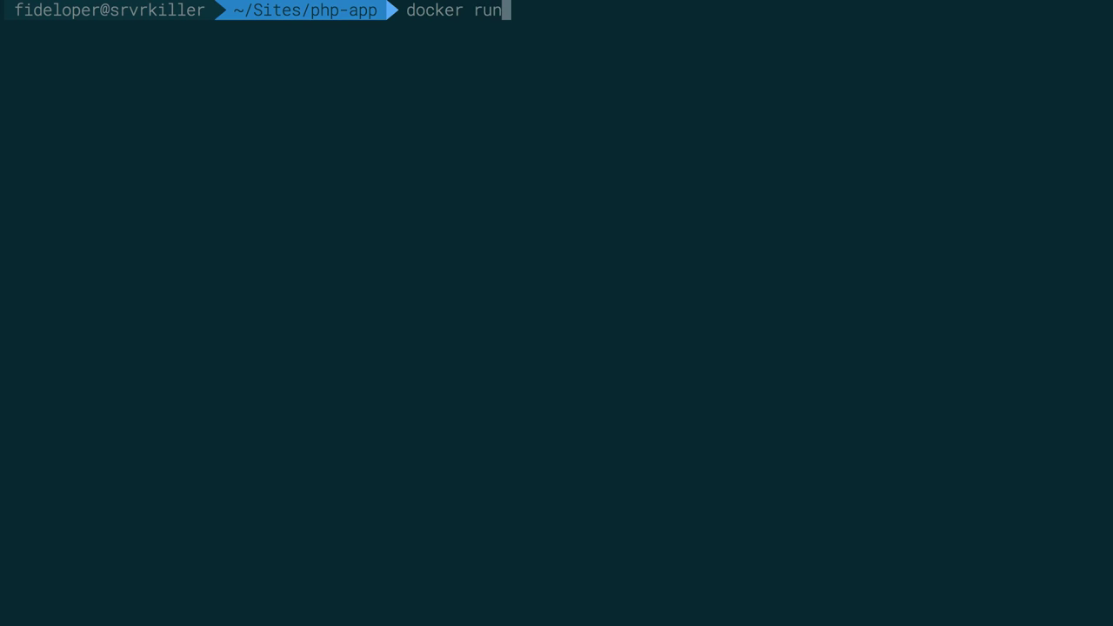
key("super+v")
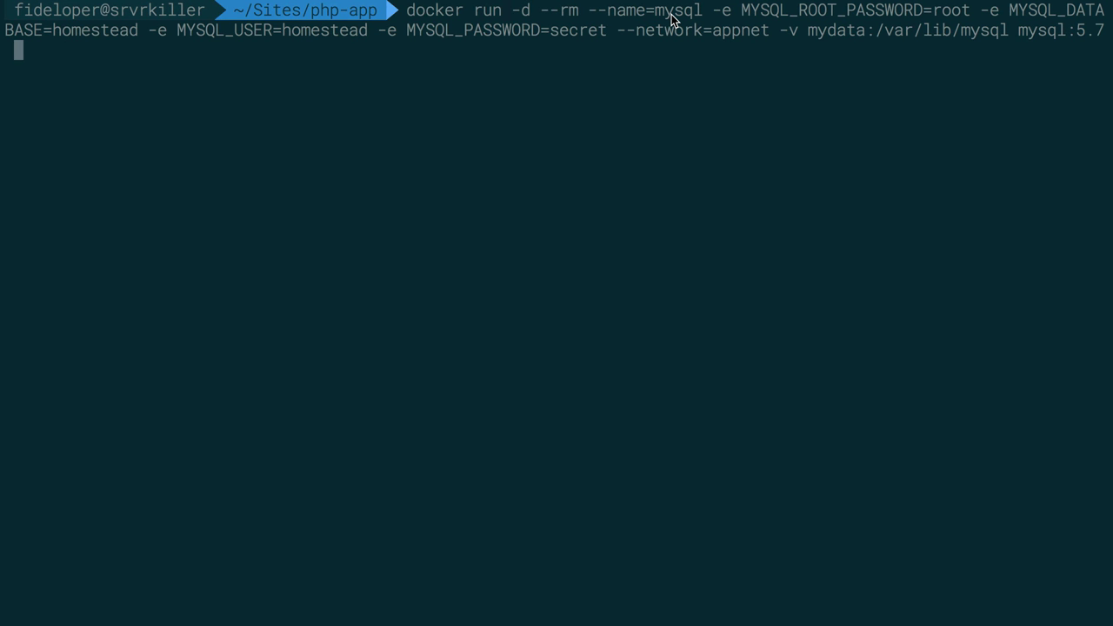
key("super+Tab")
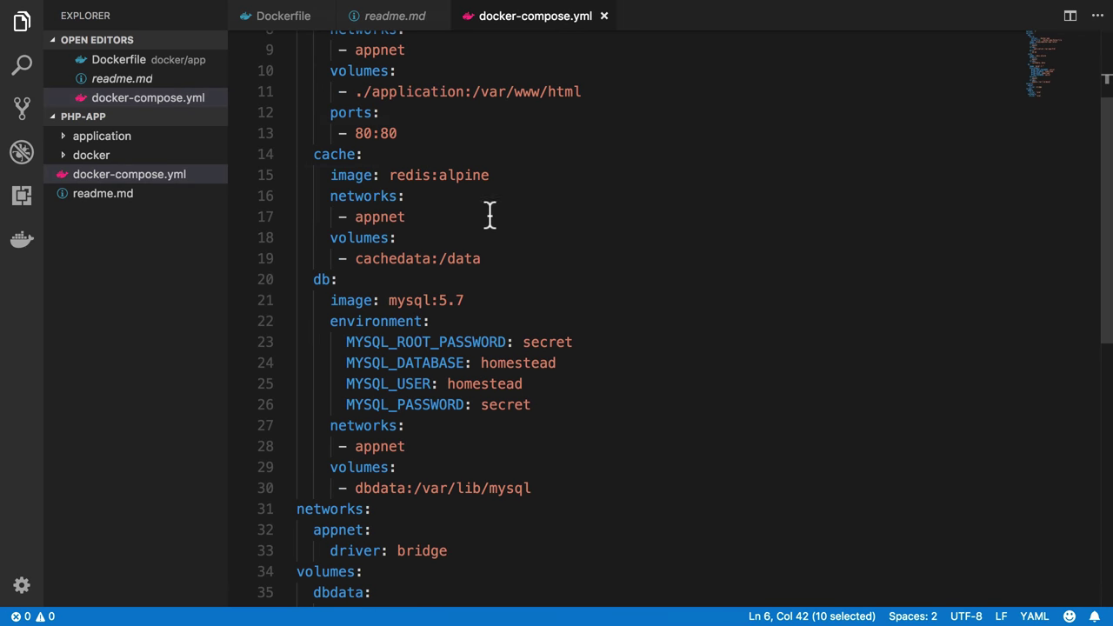
double_click(322, 279)
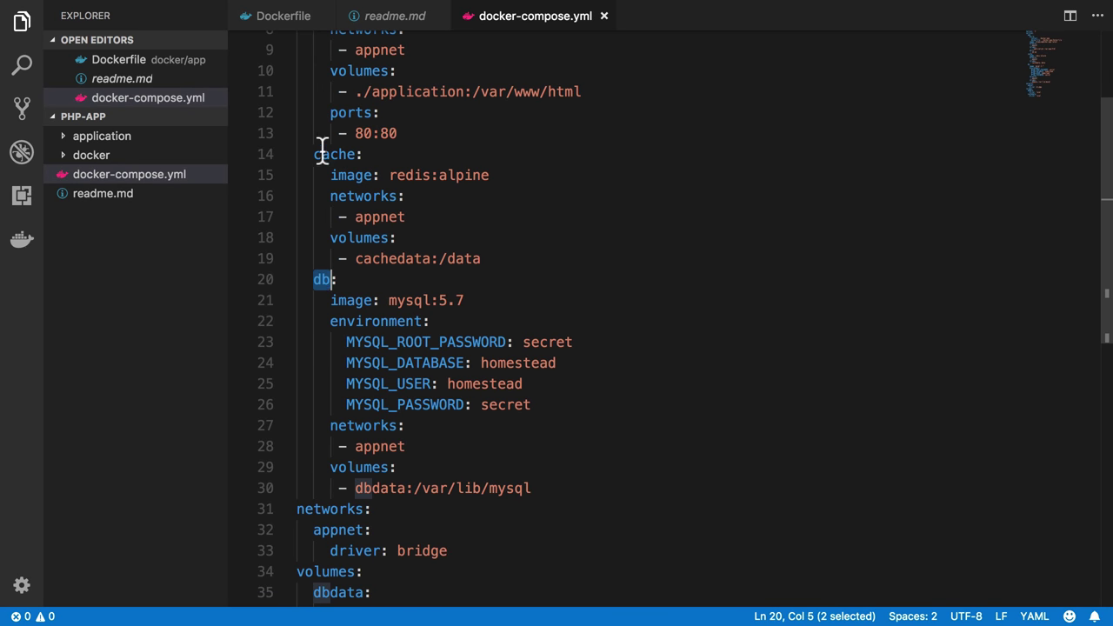
double_click(324, 154)
double_click(326, 281)
scroll(467, 276, "up", 1)
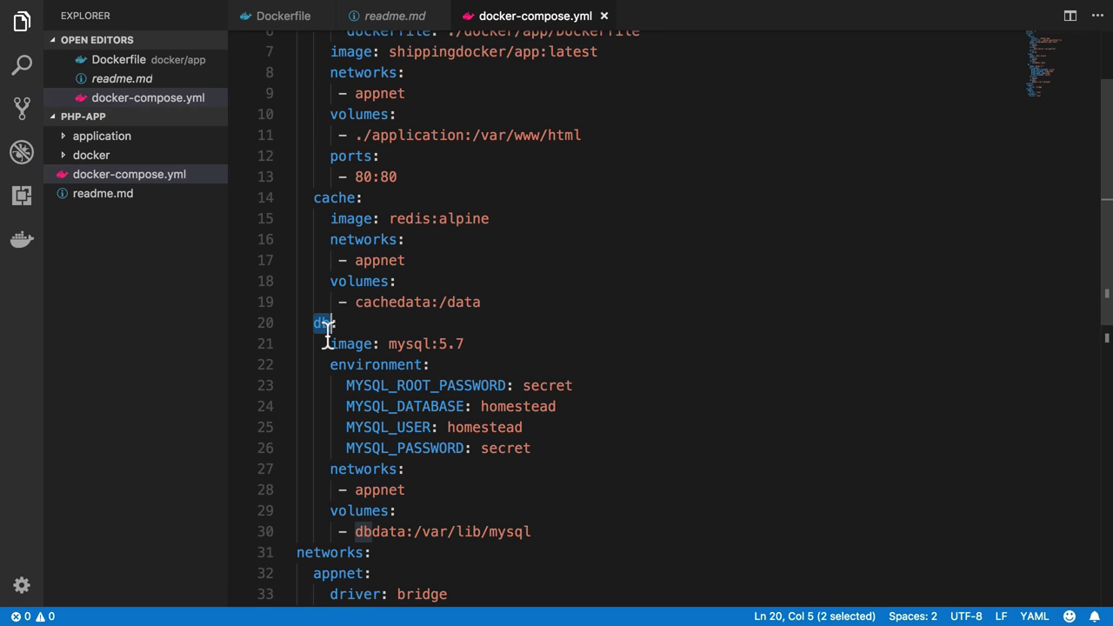
scroll(327, 335, "up", 1)
double_click(335, 244)
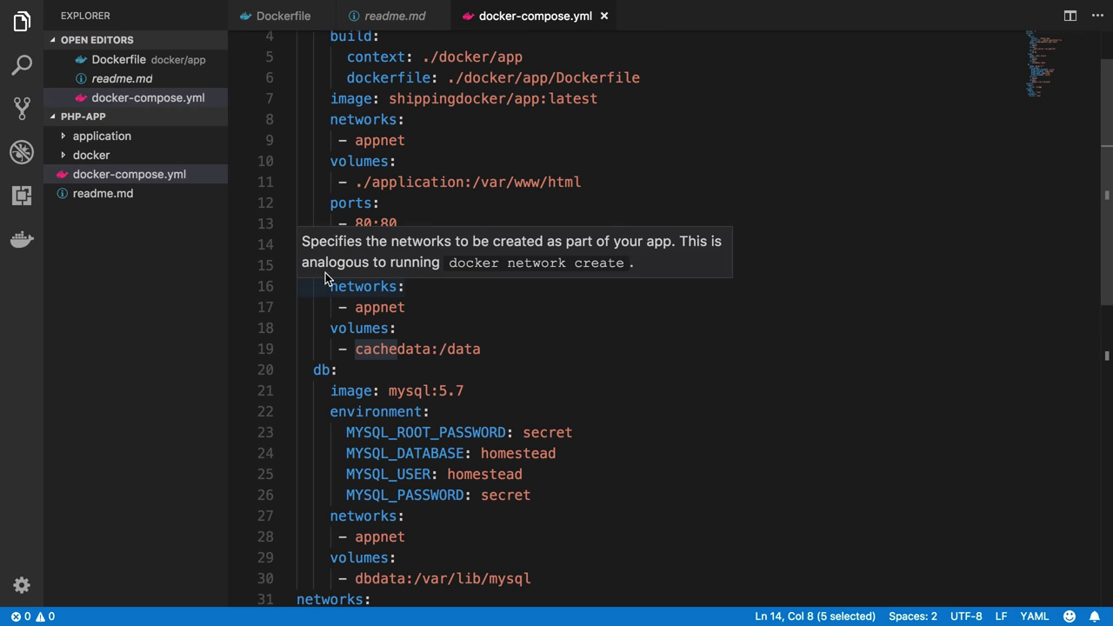
Open application/.env in vim and change DB_HOST to db
key("super+Tab")
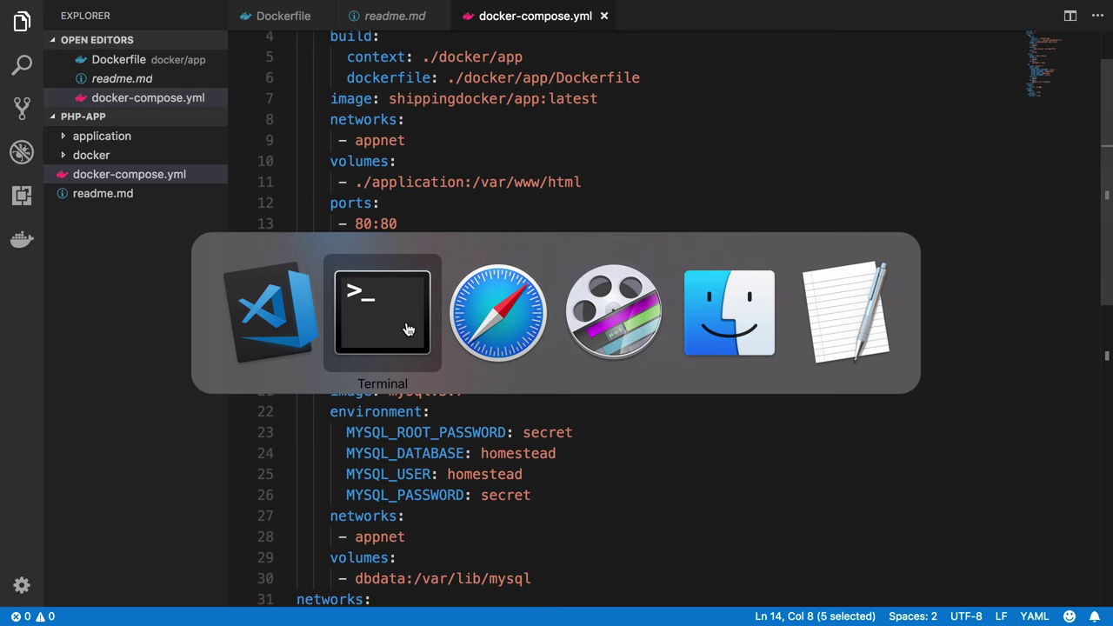
type("docke")
key("BackSpace")
key("BackSpace")
key("BackSpace")
key("BackSpace")
key("BackSpace")
type("vim ")
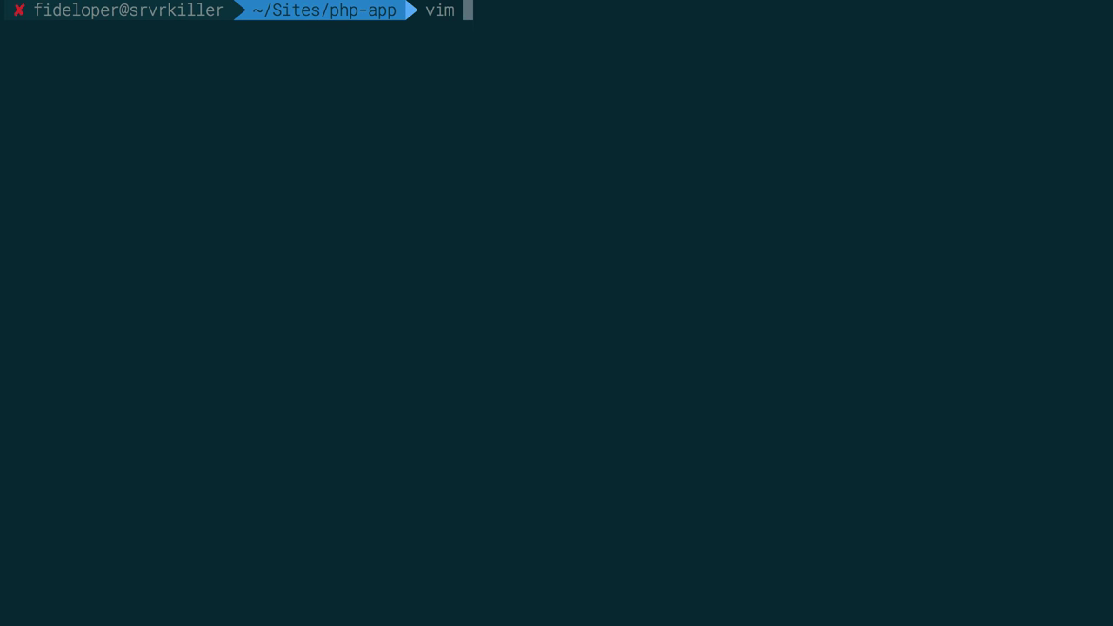
type("application/.env")
key("Return")
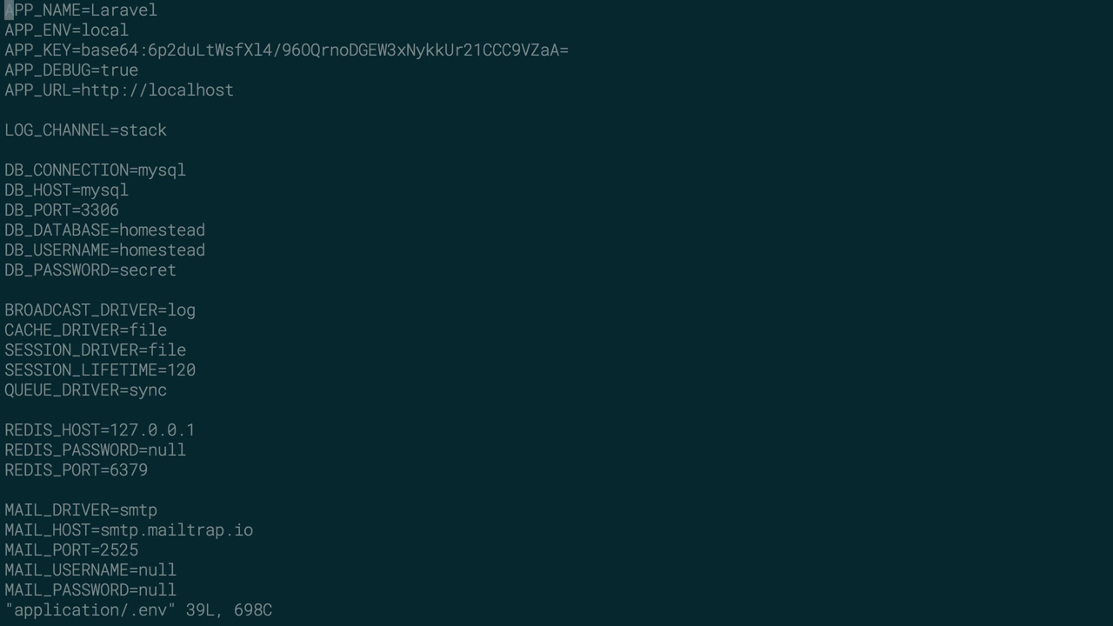
key("j")
key("j")
key("j")
key("j")
key("j")
key("j")
key("j")
key("j")
key("j")
key("A")
key("BackSpace")
key("BackSpace")
key("BackSpace")
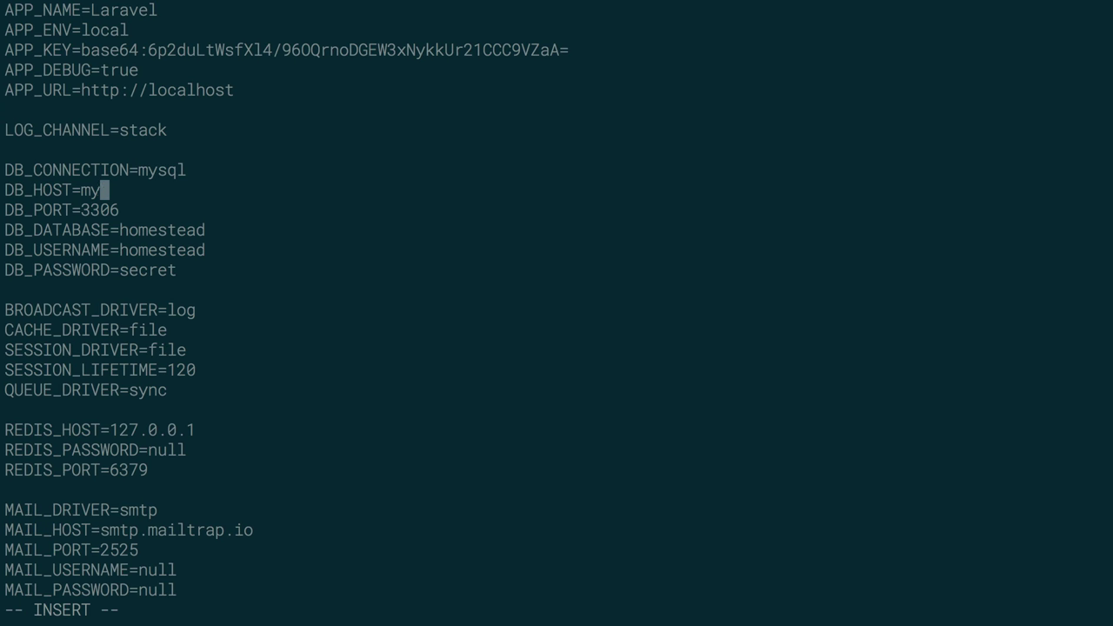
key("BackSpace")
key("BackSpace")
type("db")
key("Escape")
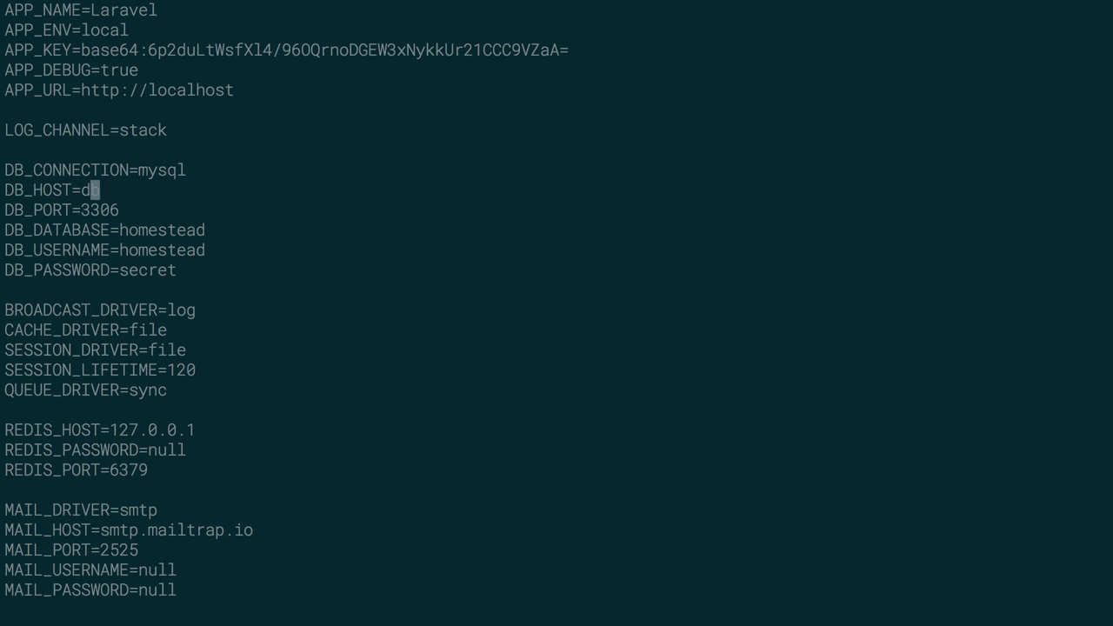
Set REDIS_HOST to cache and CACHE_DRIVER to redis in the .env file
key("j")
key("j")
key("j")
key("j")
key("j")
key("j")
key("j")
key("j")
key("j")
key("j")
key("j")
key("j")
key("A")
key("BackSpace")
key("BackSpace")
key("BackSpace")
key("BackSpace")
key("BackSpace")
key("BackSpace")
key("BackSpace")
key("BackSpace")
key("BackSpace")
type("cach")
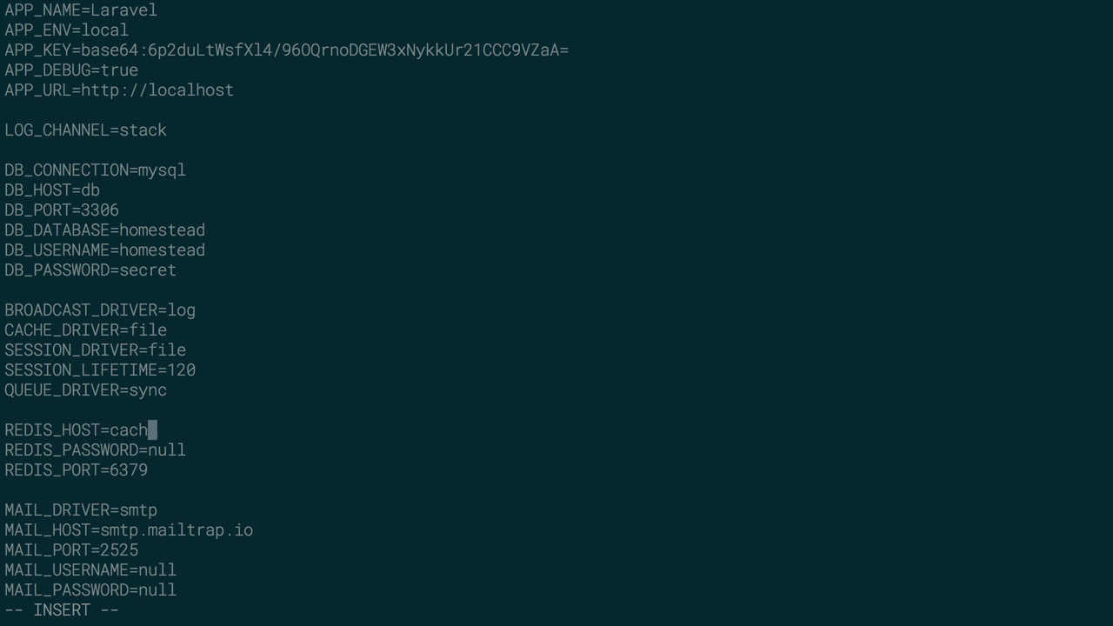
type("e")
key("Escape")
key("k")
key("k")
key("k")
key("k")
key("k")
key("A")
key("BackSpace")
key("BackSpace")
key("BackSpace")
key("BackSpace")
type("redis")
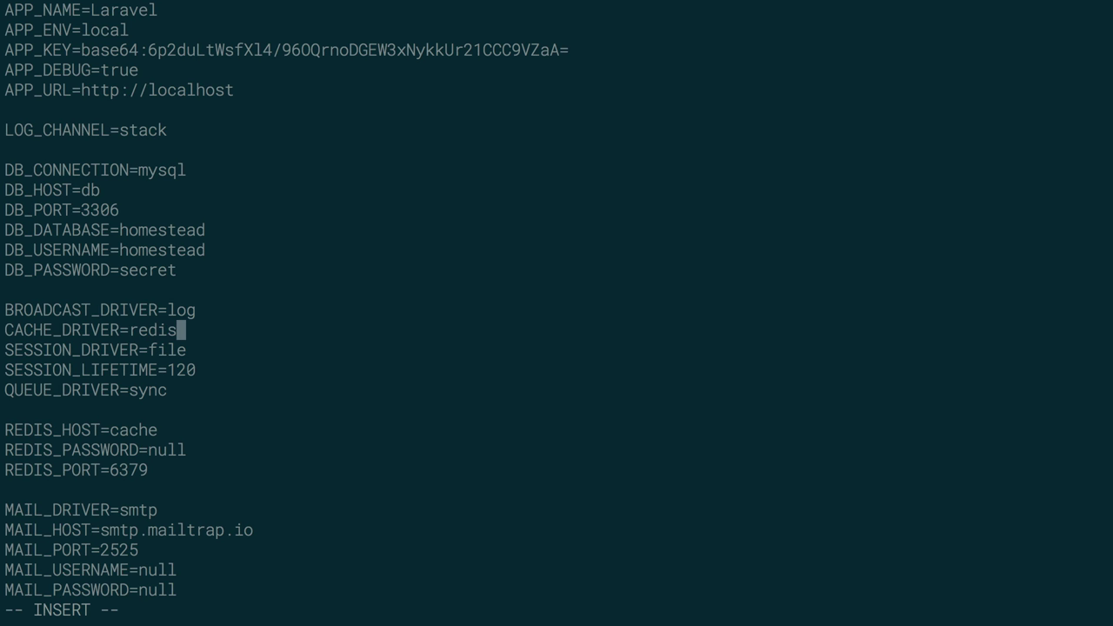
key("Escape")
Set SESSION_DRIVER to redis, then save and quit vim with :wq
key("j")
key("A")
key("BackSpace")
key("BackSpace")
key("BackSpace")
key("BackSpace")
type("redos")
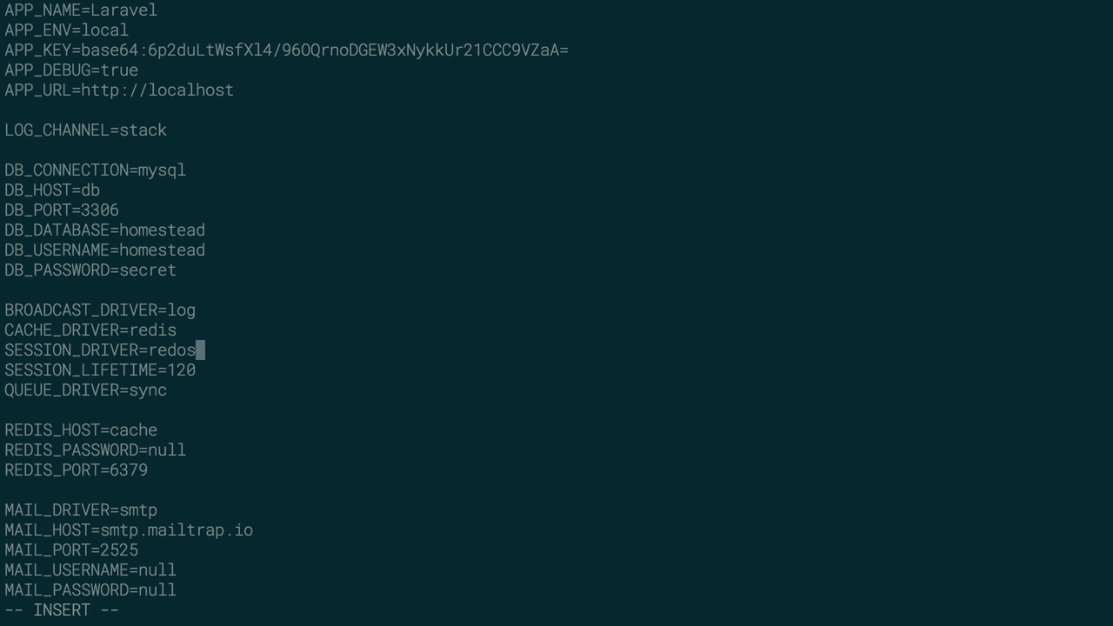
key("BackSpace")
key("BackSpace")
type("is")
key("Escape")
type(":")
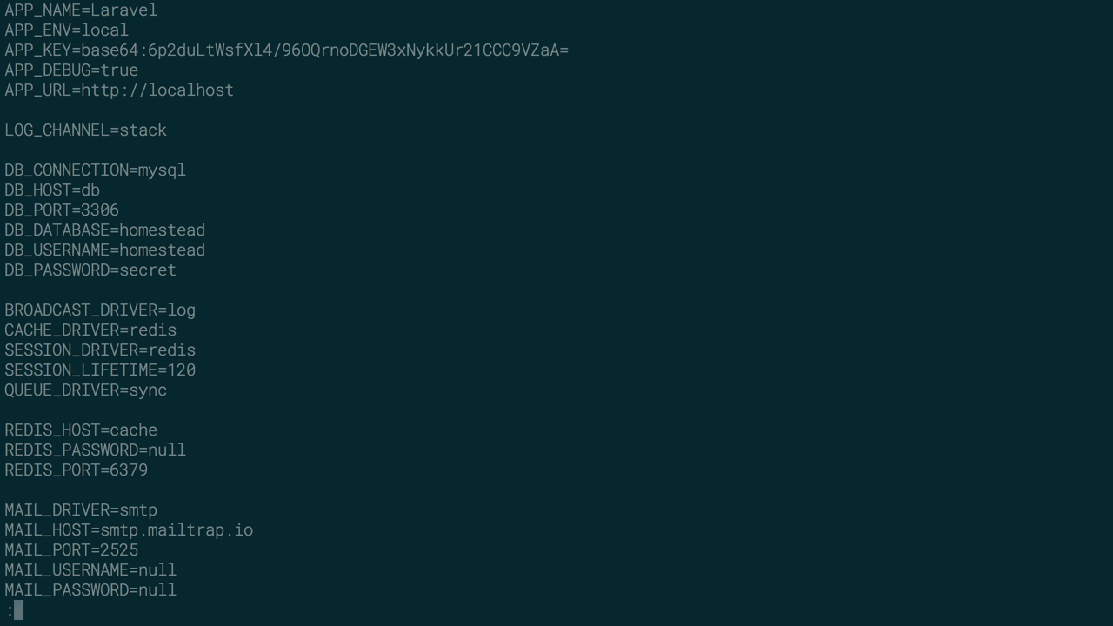
type("wq")
key("Return")
key("super+Tab")
key("super+Tab")
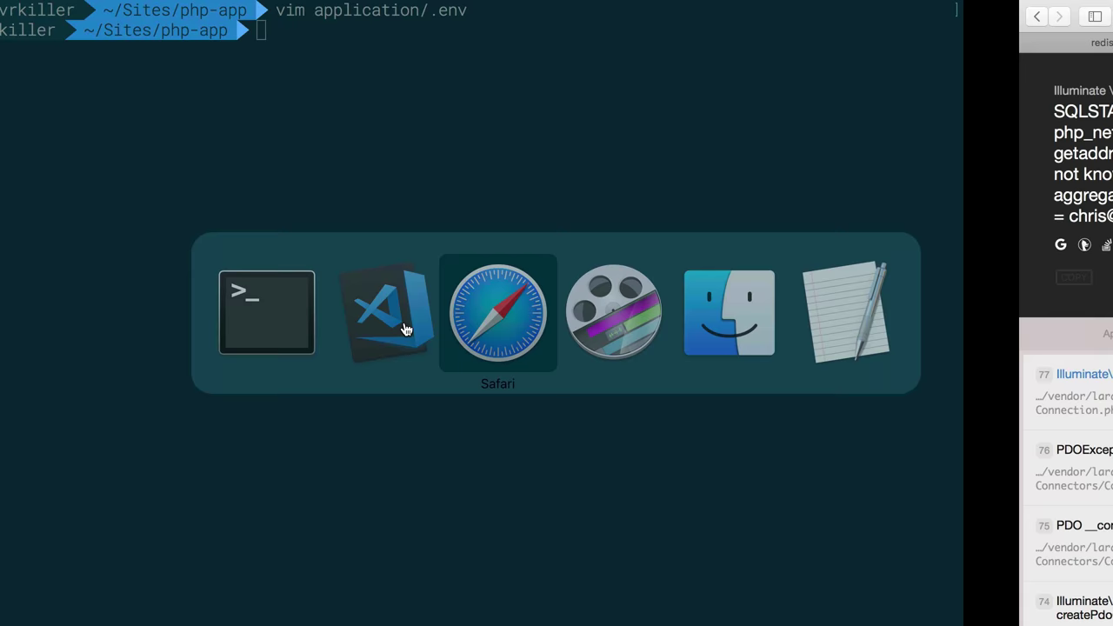
Reload the app in Safari, resend the form, and read the Predis\Client not found error
left_click(816, 15)
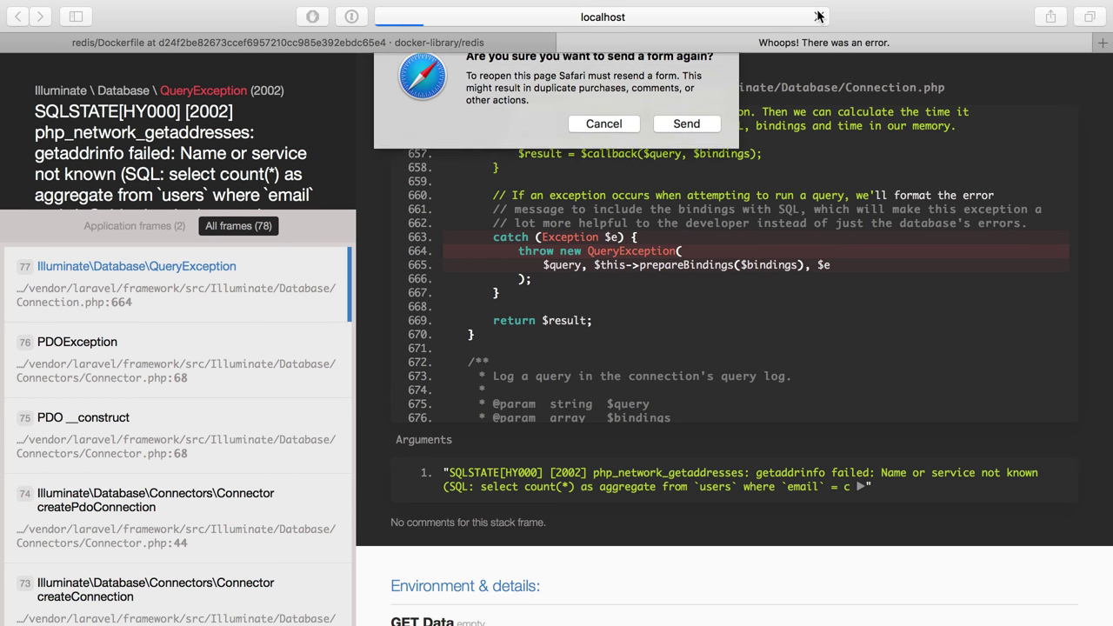
key("Return")
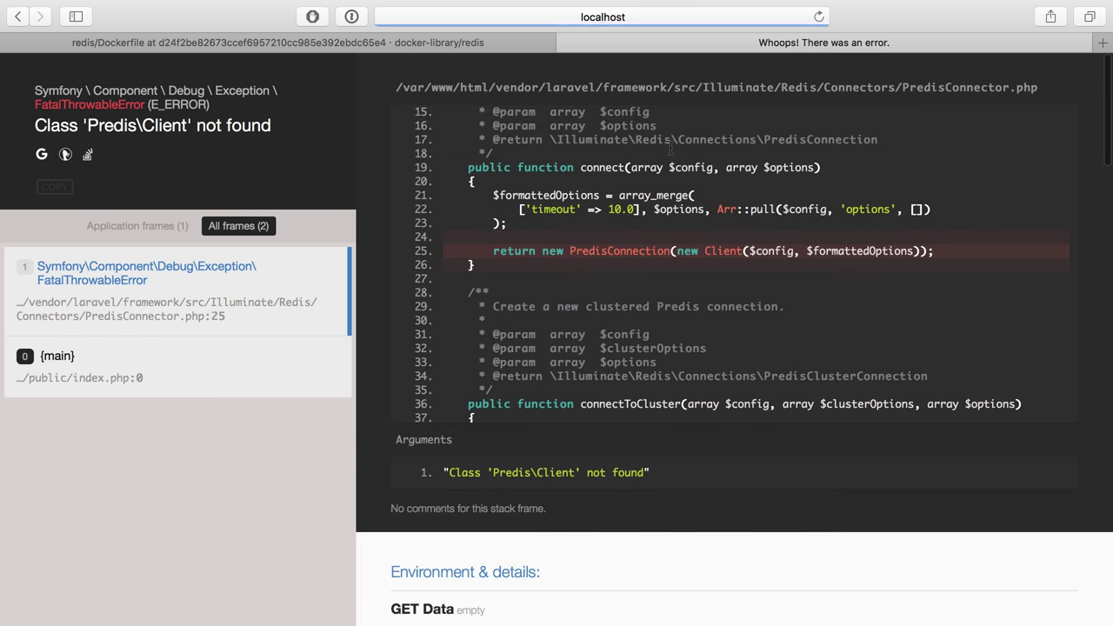
double_click(113, 122)
left_click(136, 145)
key("ctrl+Left")
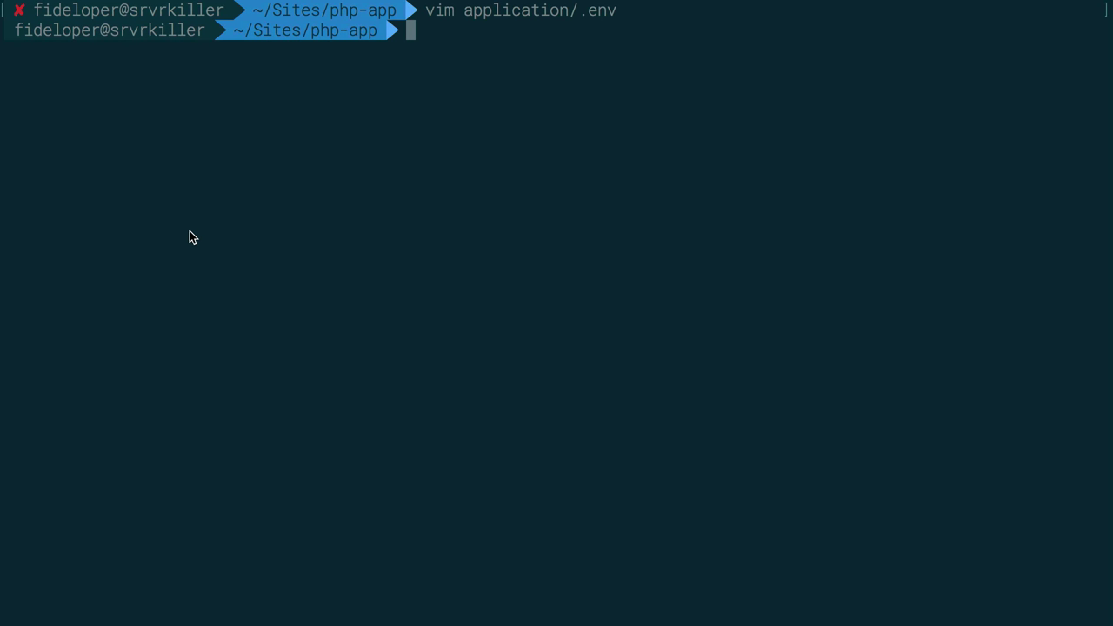
Type docker-compose exec app composer require predis/predis at the prompt without running it
type("docker-compose")
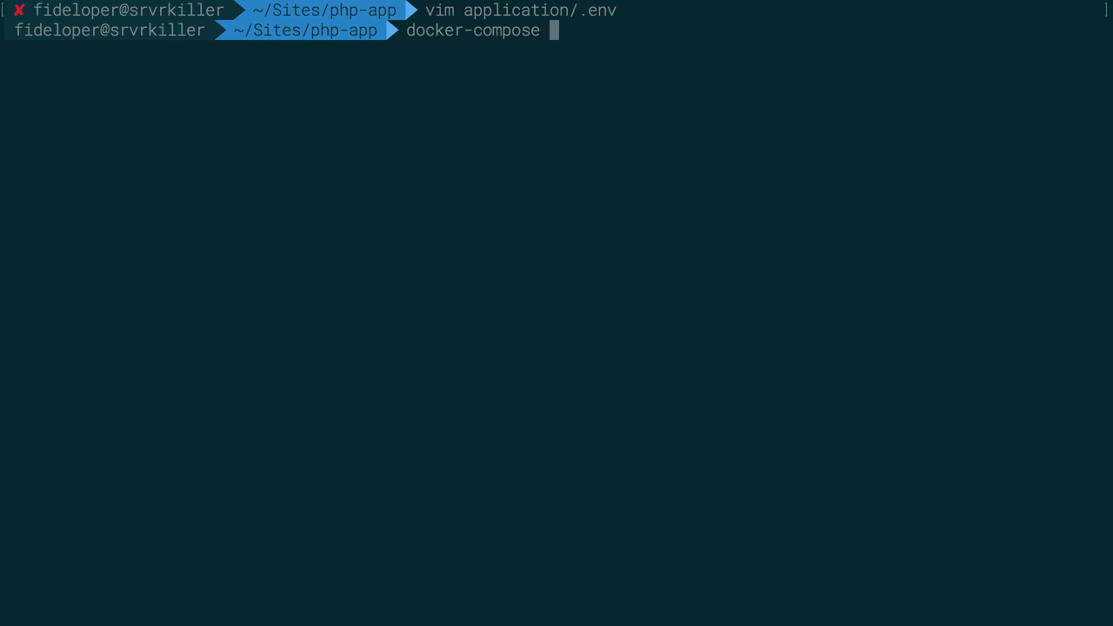
key("BackSpace")
key("BackSpace")
key("BackSpace")
key("BackSpace")
key("BackSpace")
key("BackSpace")
key("BackSpace")
key("BackSpace")
key("BackSpace")
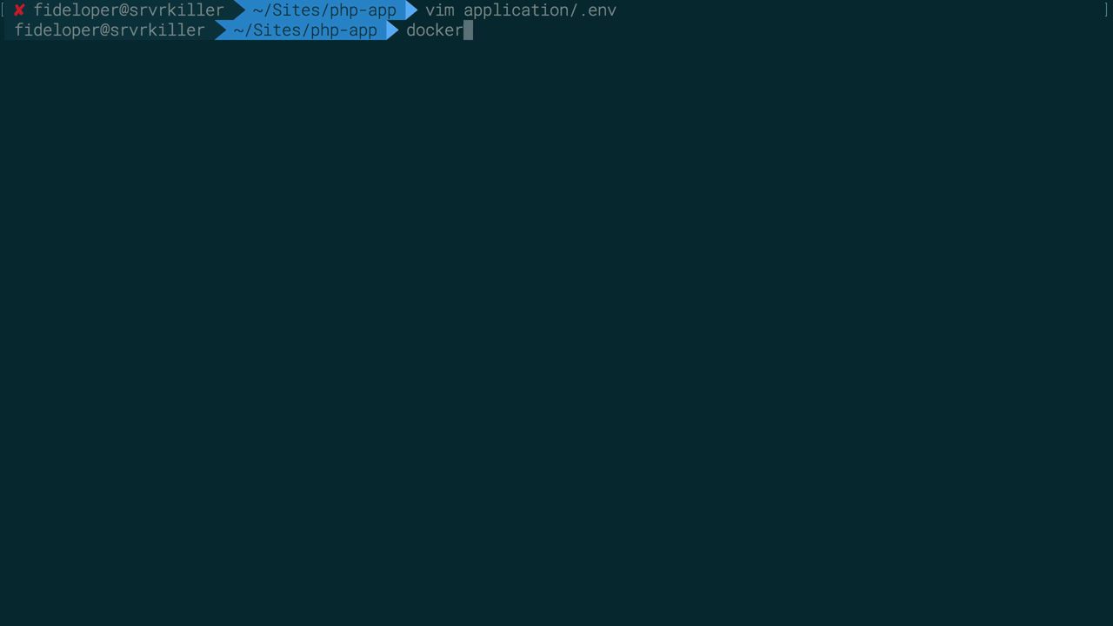
type("run")
key("BackSpace")
key("BackSpace")
key("BackSpace")
type("exec")
key("BackSpace")
key("BackSpace")
key("BackSpace")
key("BackSpace")
key("BackSpace")
type("-compose")
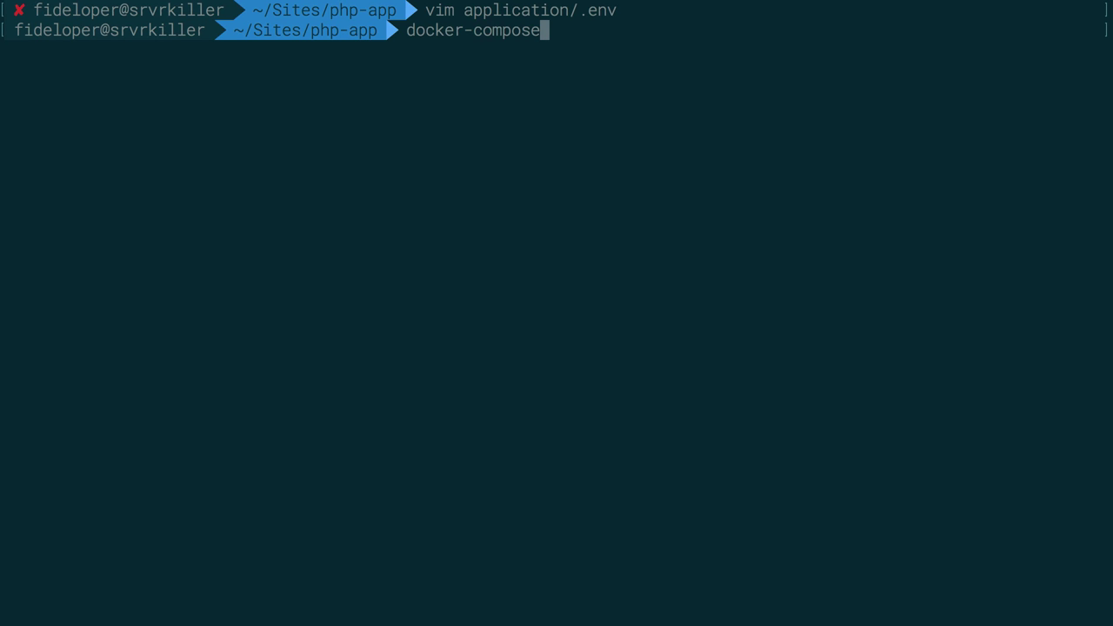
type(" exec app")
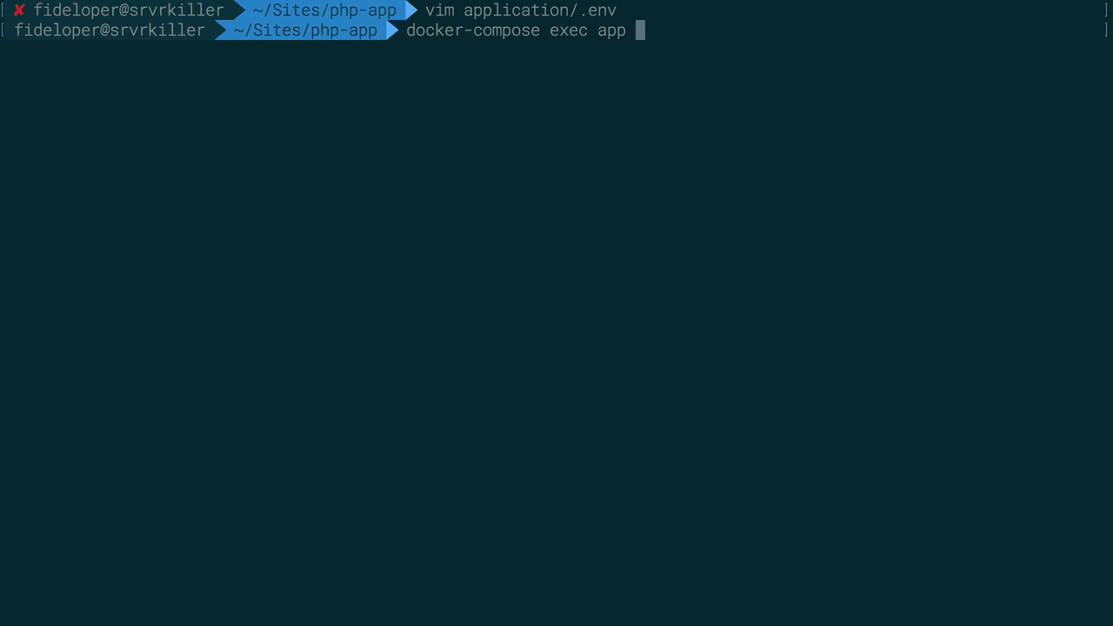
type(" composer insta")
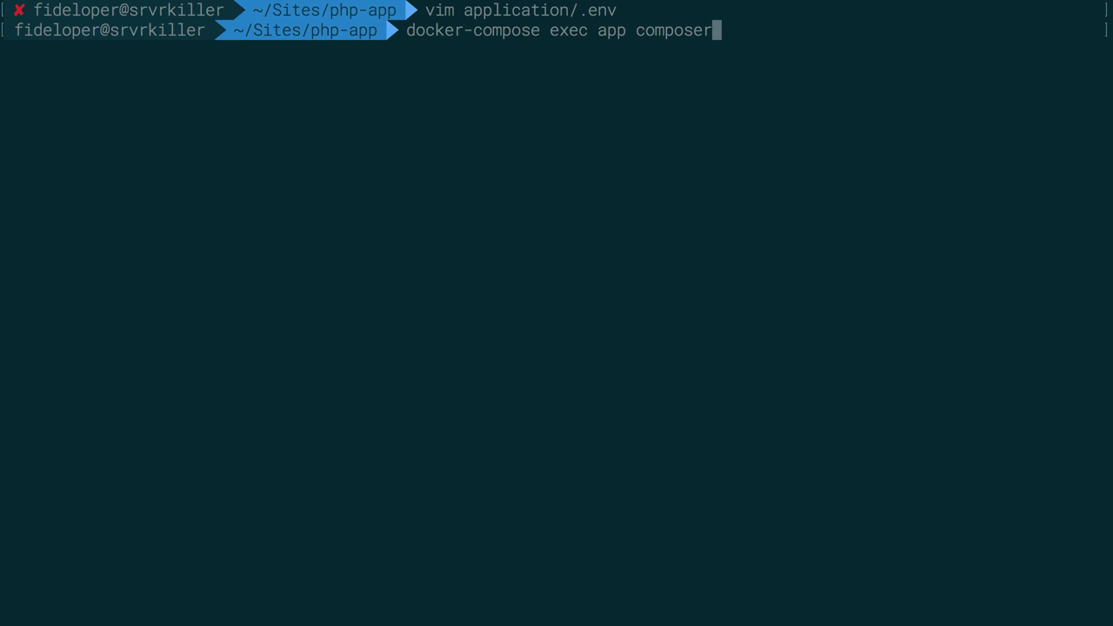
key("BackSpace")
key("BackSpace")
key("BackSpace")
key("BackSpace")
key("BackSpace")
type("requir")
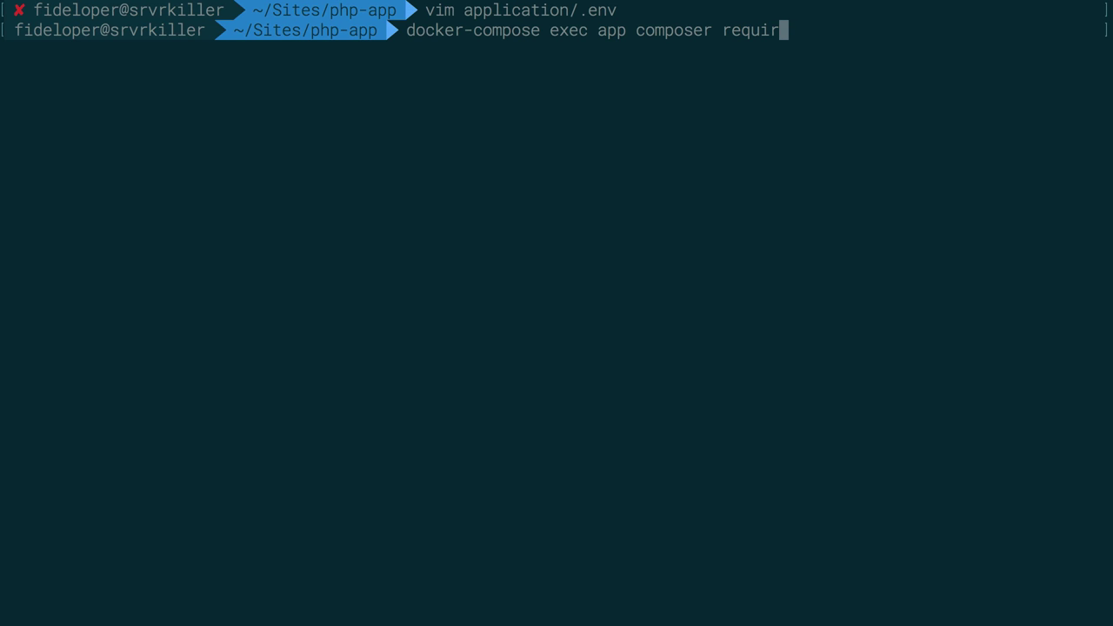
type("e predis/predis")
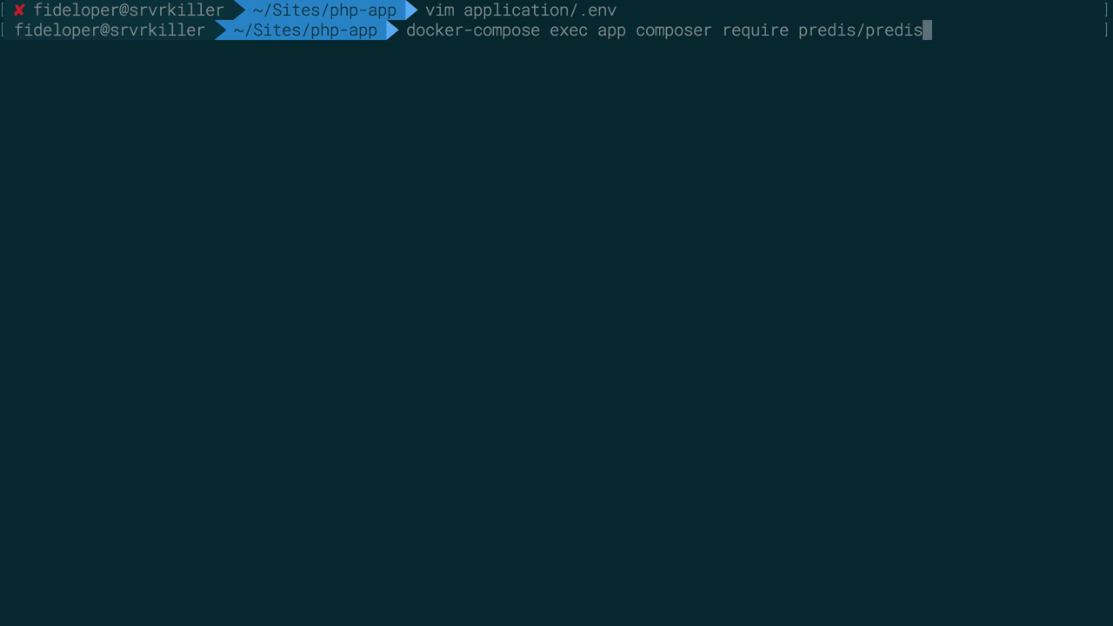
type(" -w")
key("BackSpace")
key("BackSpace")
key("BackSpace")
key("Left")
key("Left")
key("Left")
key("Left")
key("Left")
key("Left")
key("Left")
key("Left")
key("Left")
key("Left")
key("Left")
key("Left")
key("Left")
key("Left")
key("Left")
key("Left")
key("Left")
key("Left")
key("Left")
key("Left")
Check the service names in docker-compose.yml in VS Code
key("super+Tab")
key("super+Tab")
scroll(335, 186, "up", 3)
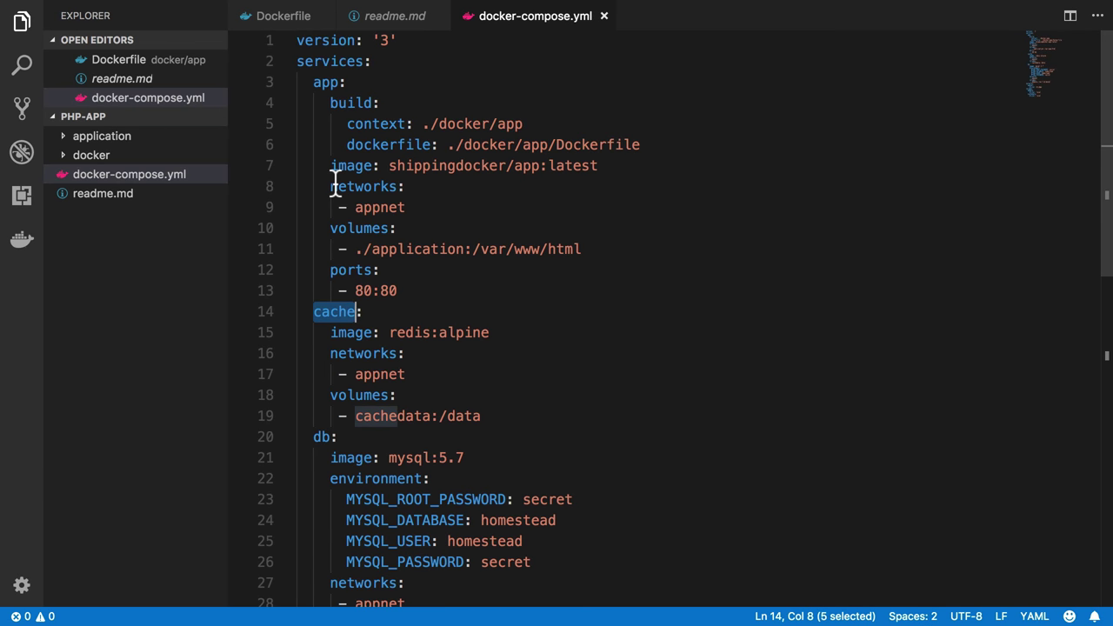
key("super+Tab")
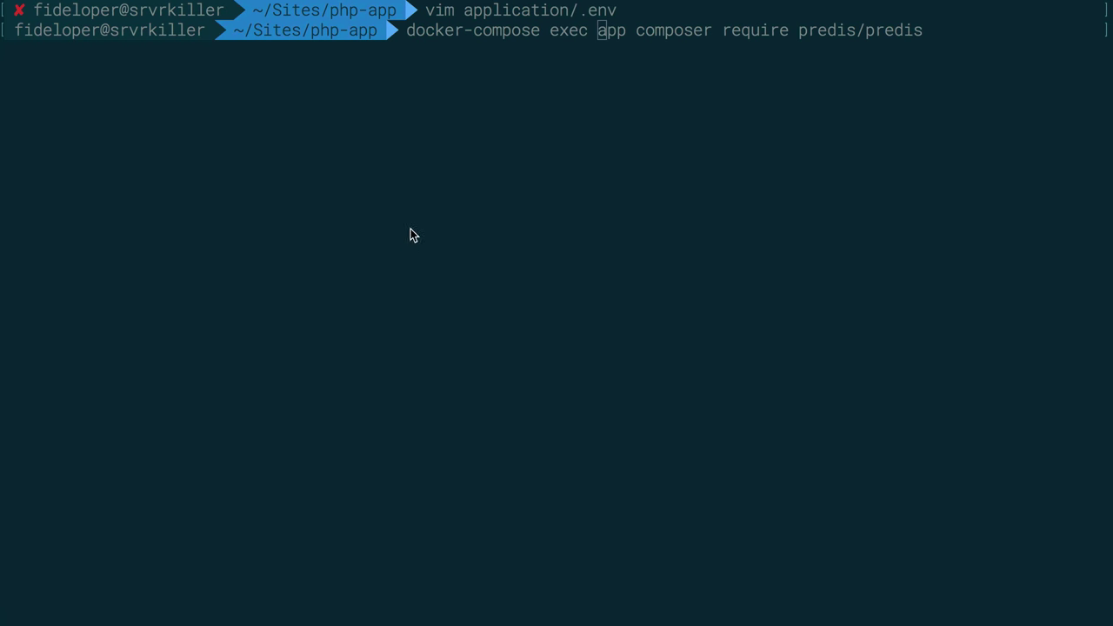
Add -w /var/www/html to the docker-compose exec command and run it
type("-w ")
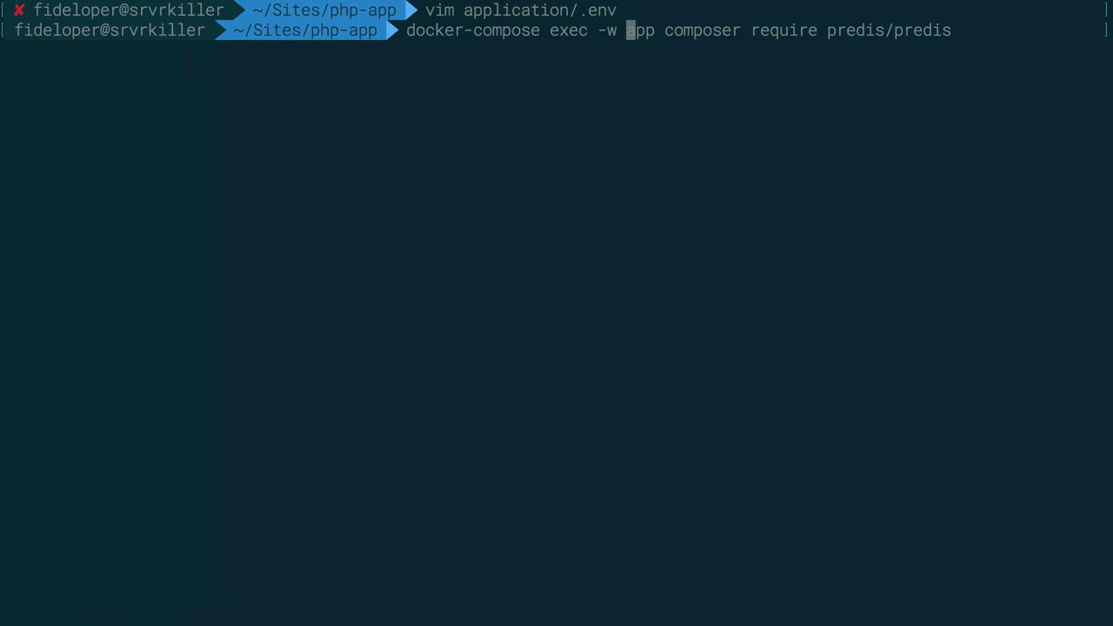
type("/var/www/html")
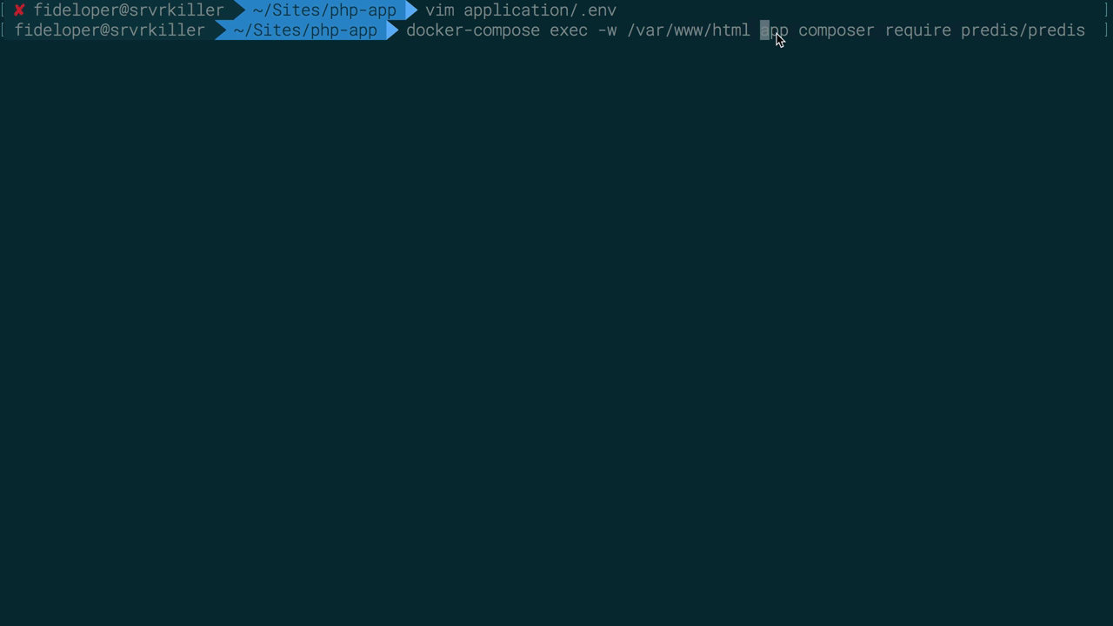
double_click(776, 33)
key("Return")
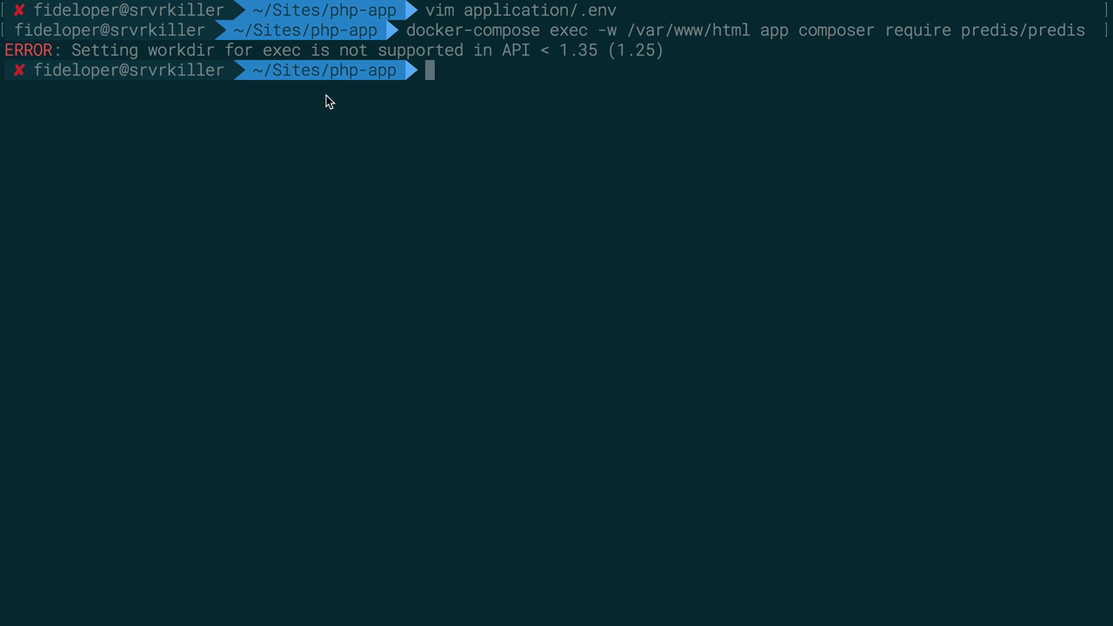